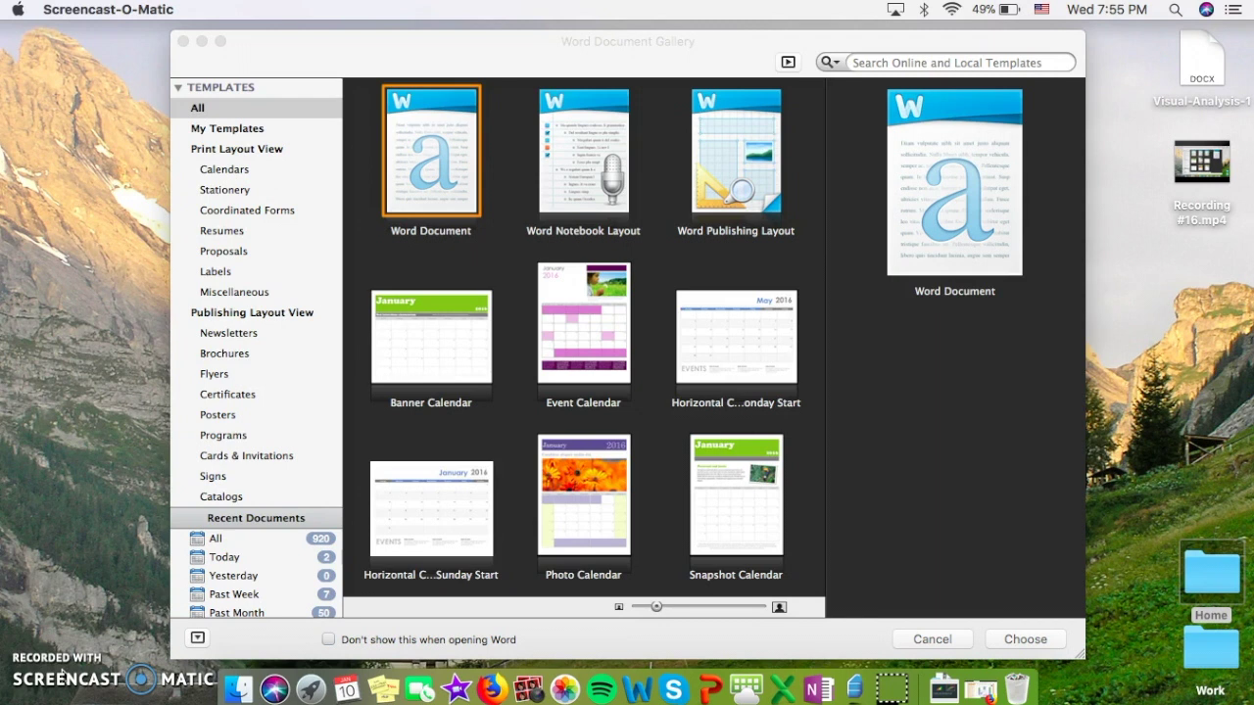
- Open a new blank document from the Word Document template in the gallery
double_click(457, 162)
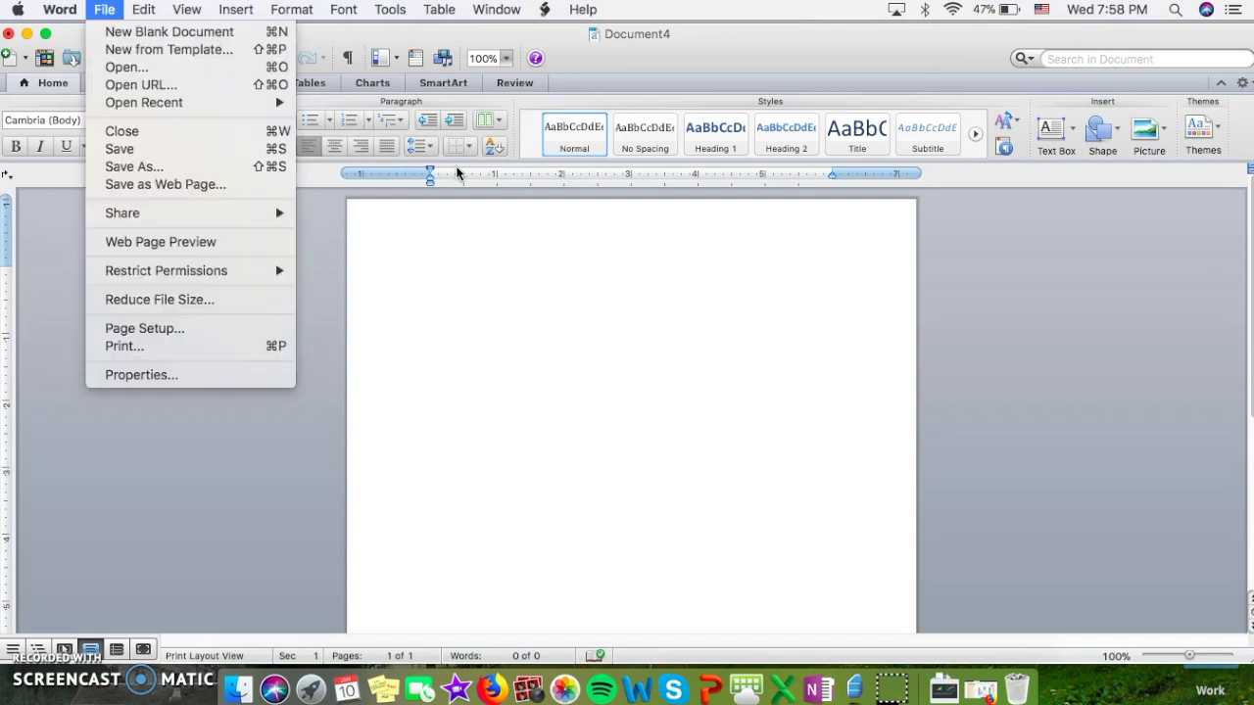
- Save the empty document to the Desktop as Visual-Analysis-2.docx
key(super+shift+s)
text(Visual)
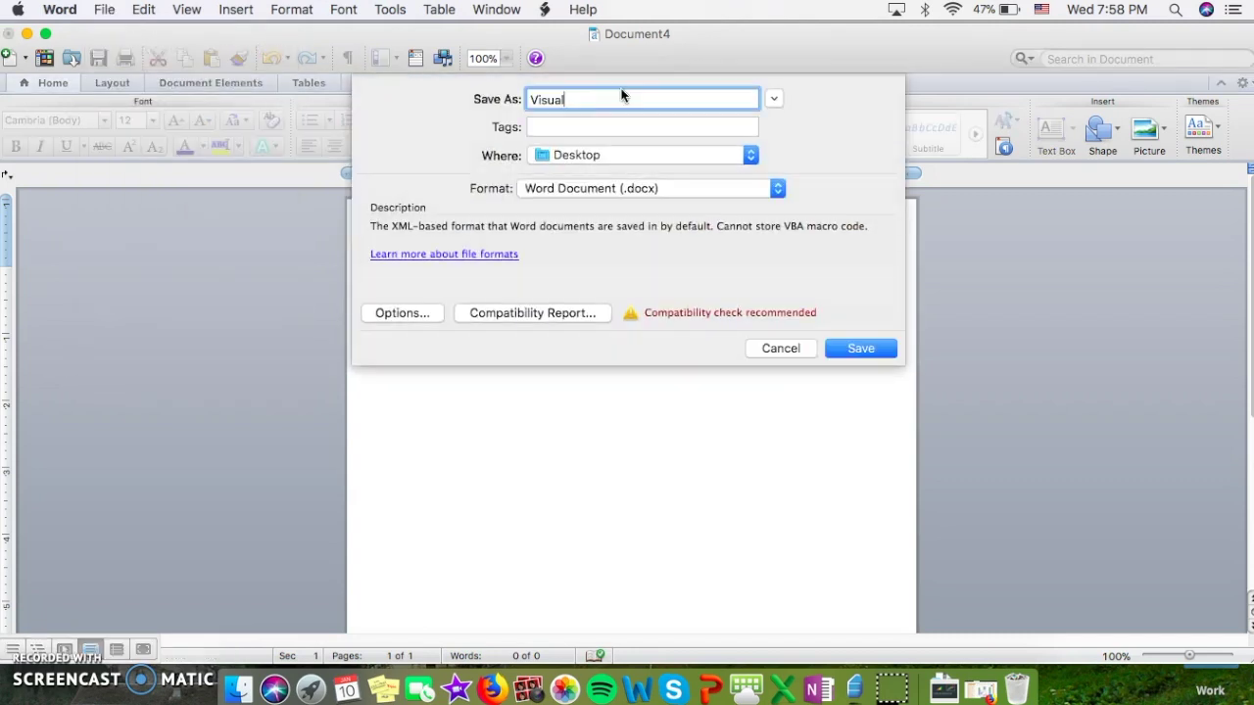
text(-Analysis)
text(-2)
click(728, 154)
click(865, 352)
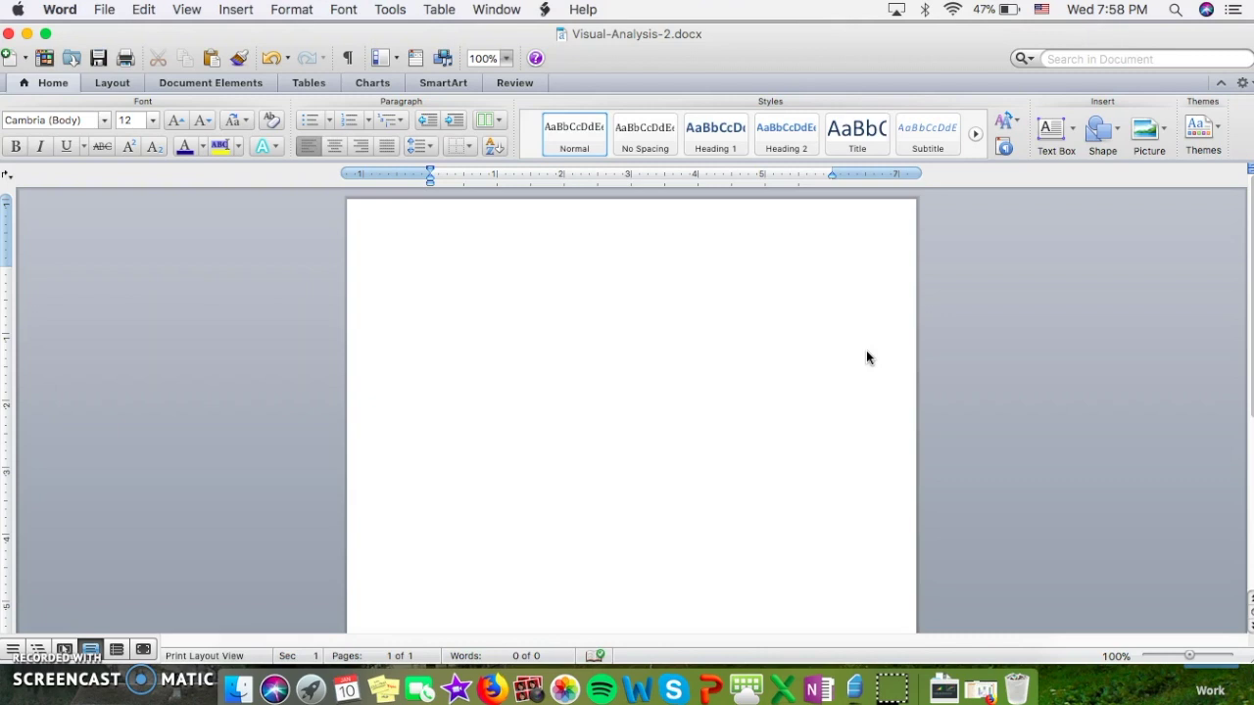
- Type 'My Super Snappy Title', the author name, and 'State University' as three title-page lines
text(My)
text( Super Snappy Title)
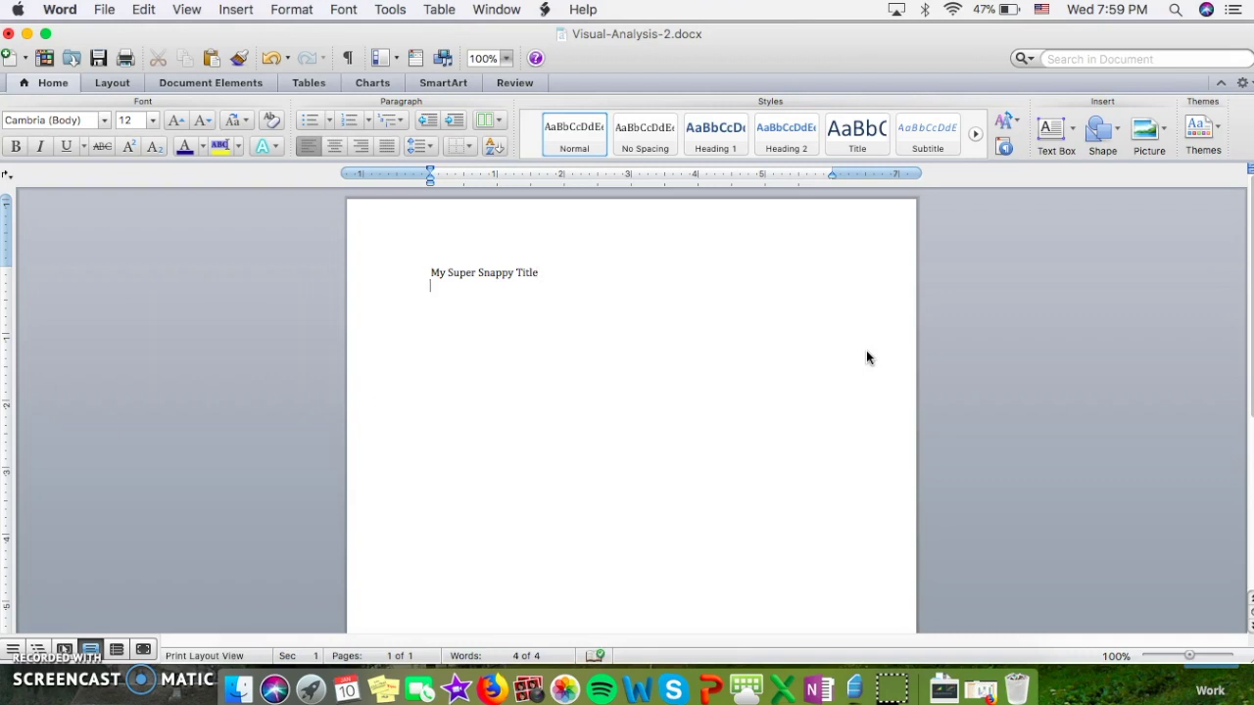
text(Smart Student )
text(State University)
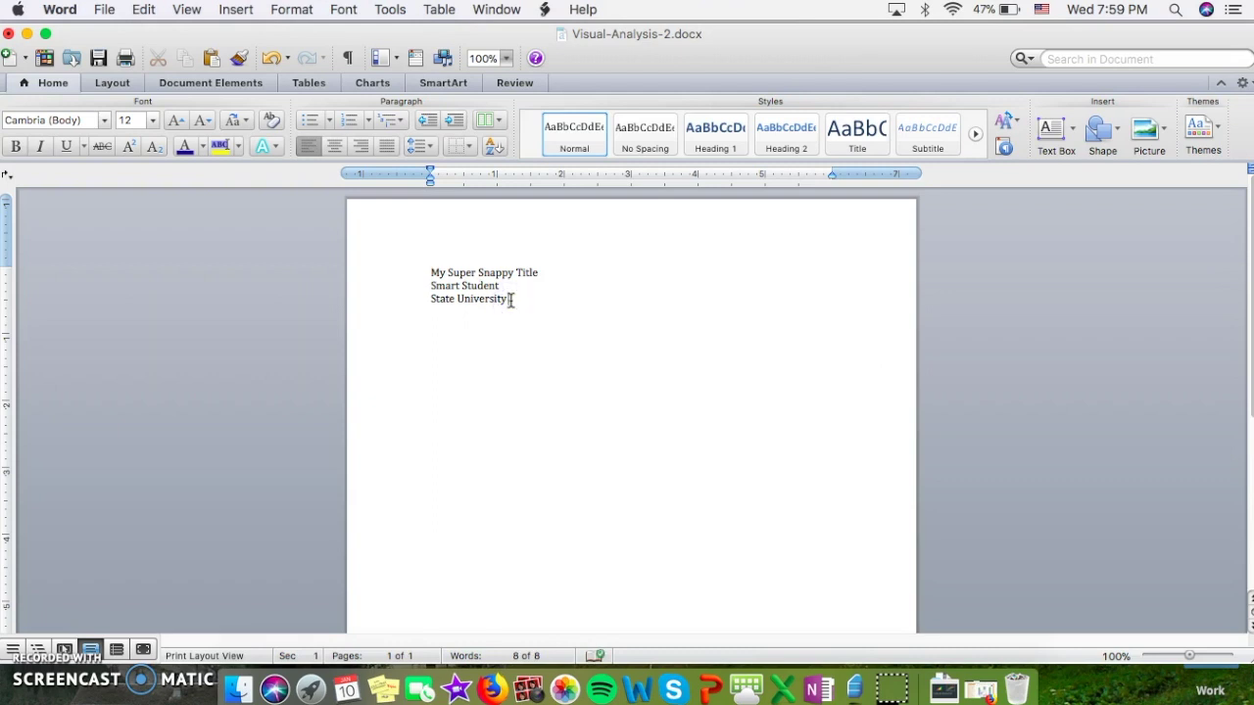
- Center the three title lines, double-space them at 2.0, and set them in Times New Roman
drag(510, 300, 428, 273)
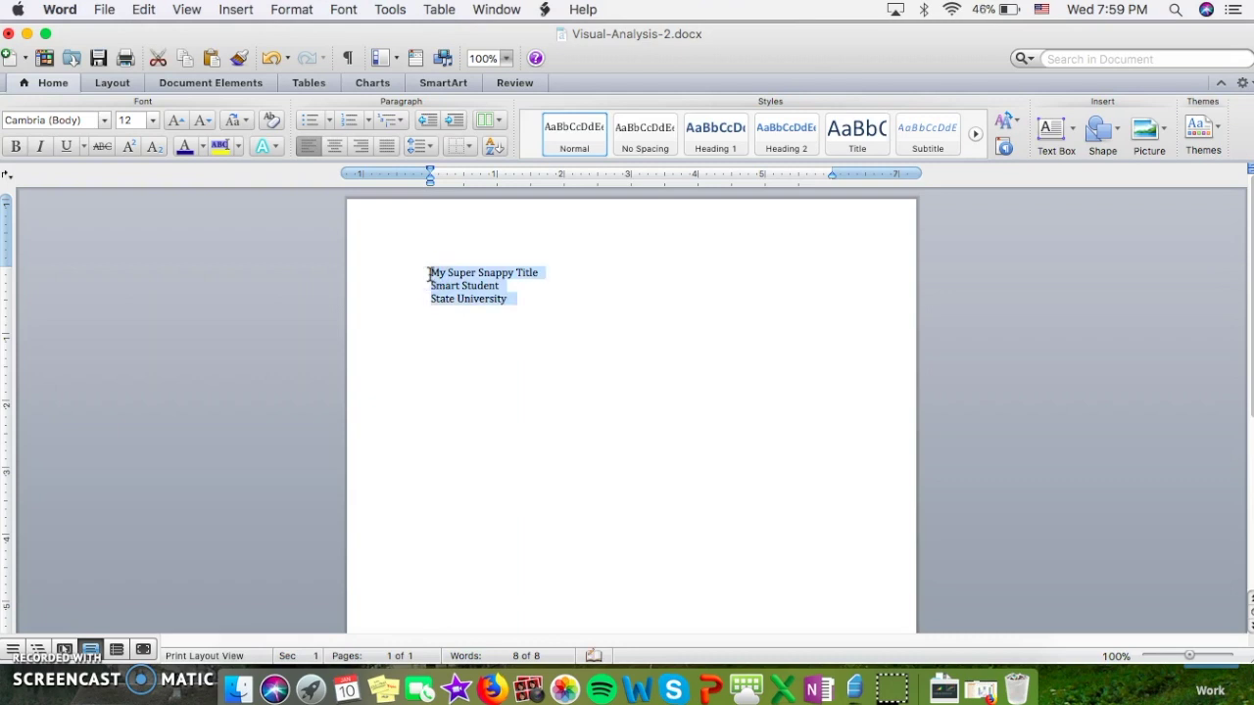
click(336, 147)
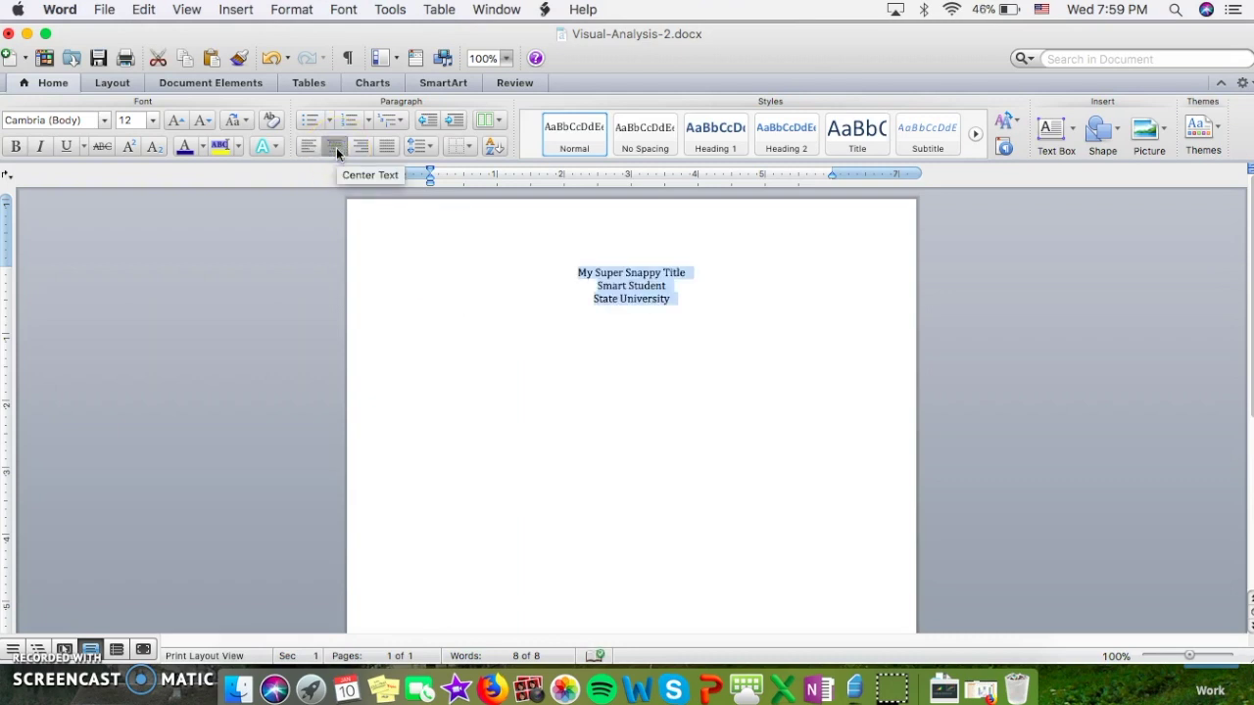
click(436, 147)
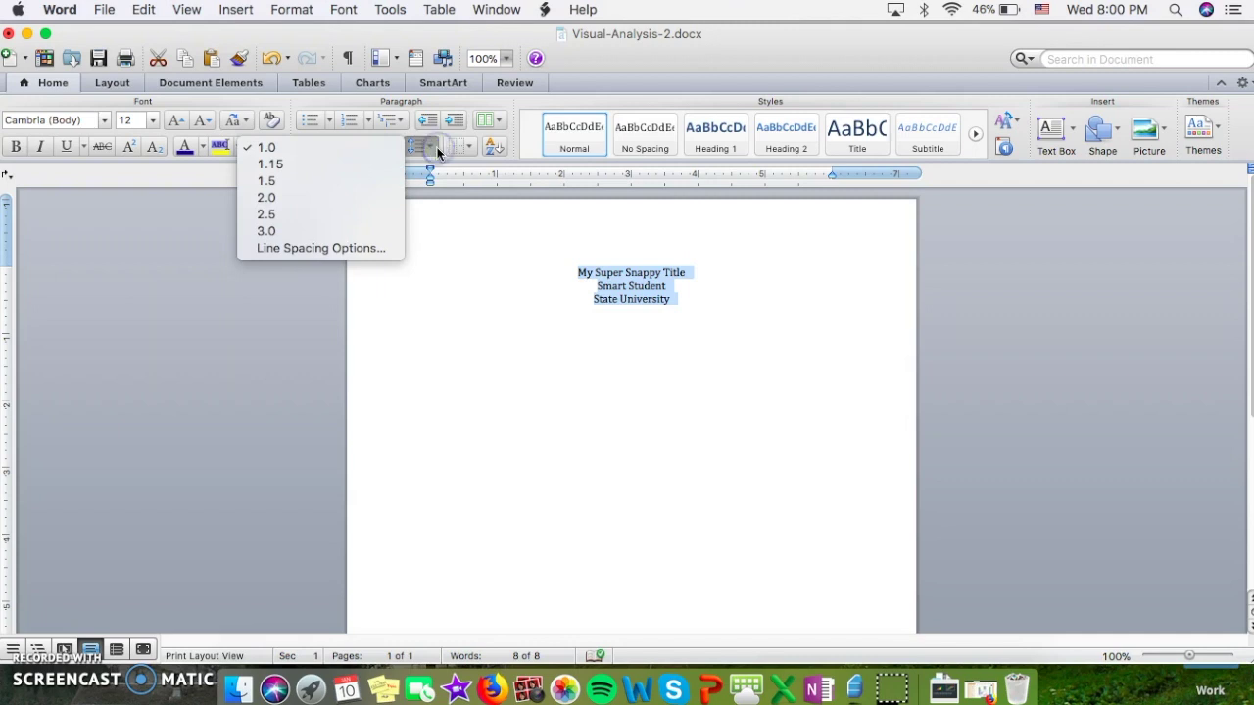
click(373, 194)
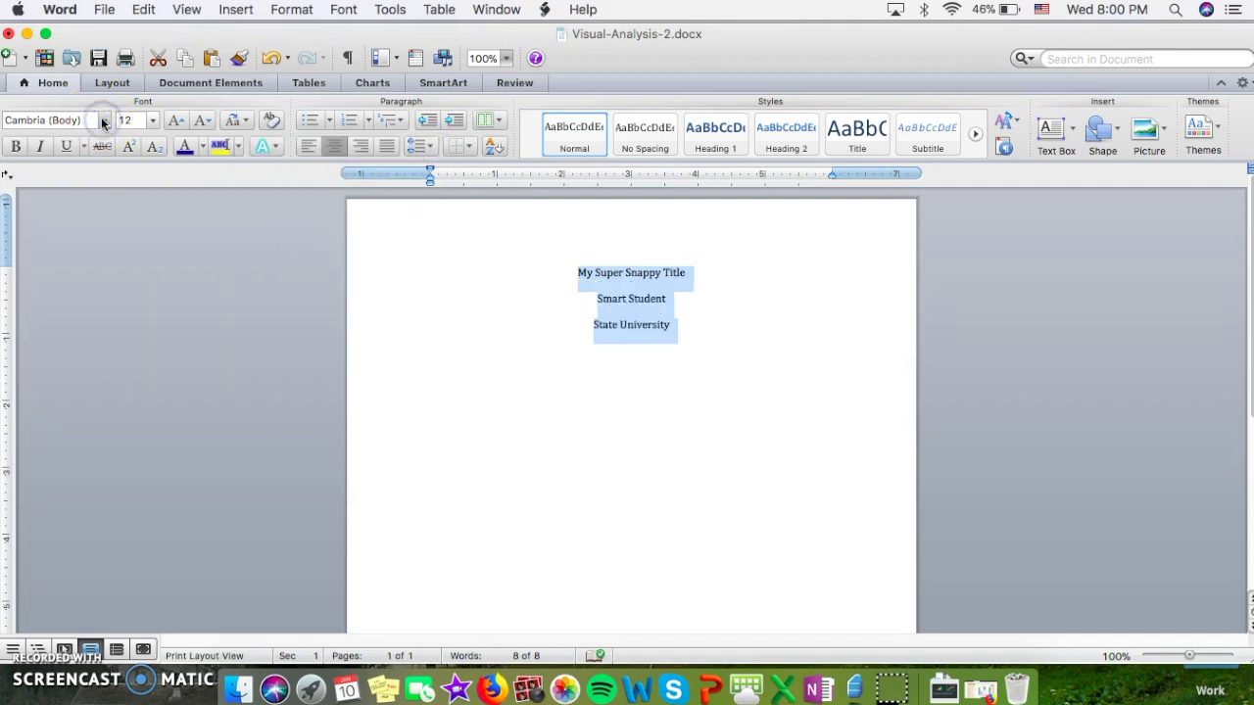
click(102, 120)
click(117, 240)
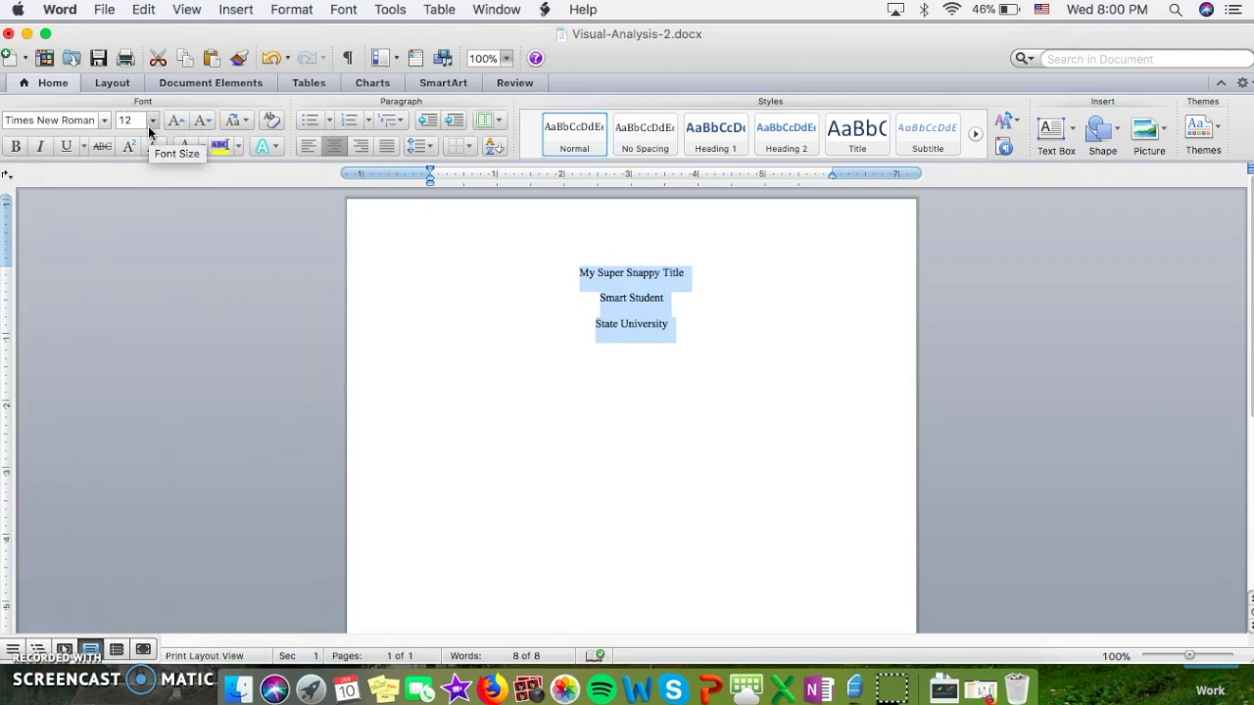
- Set the page margins to the Normal preset, one inch on every side
click(112, 84)
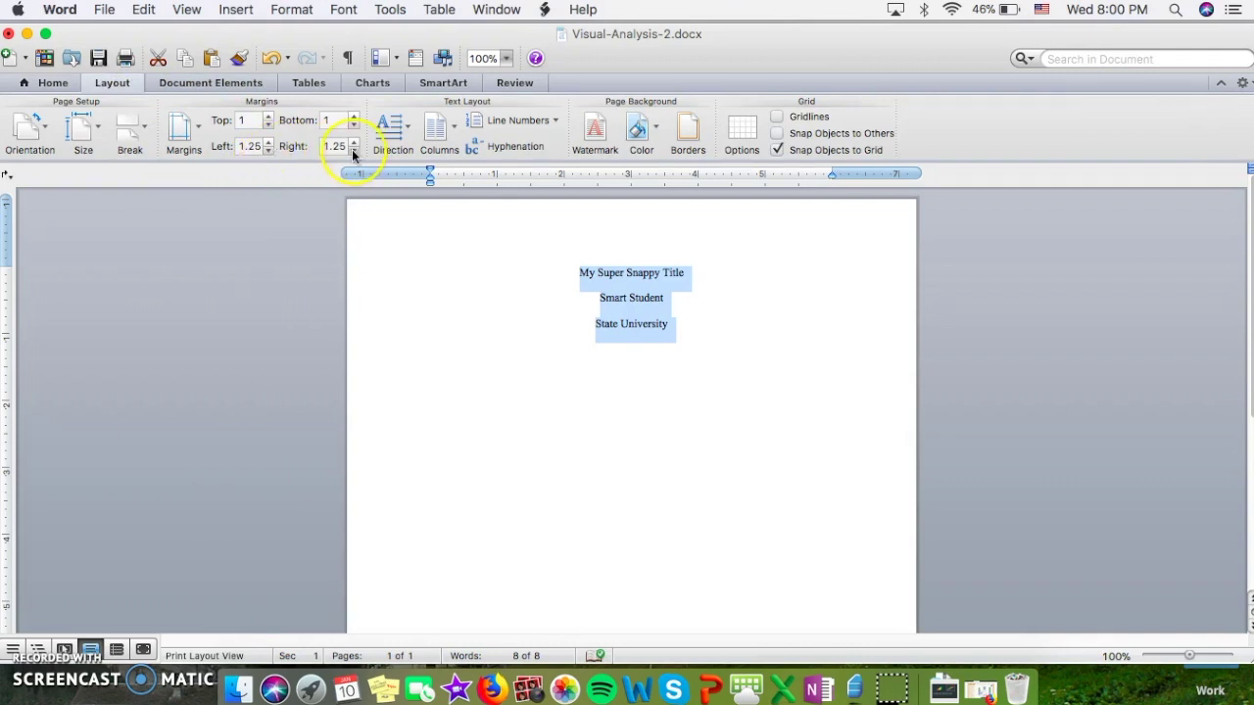
click(195, 131)
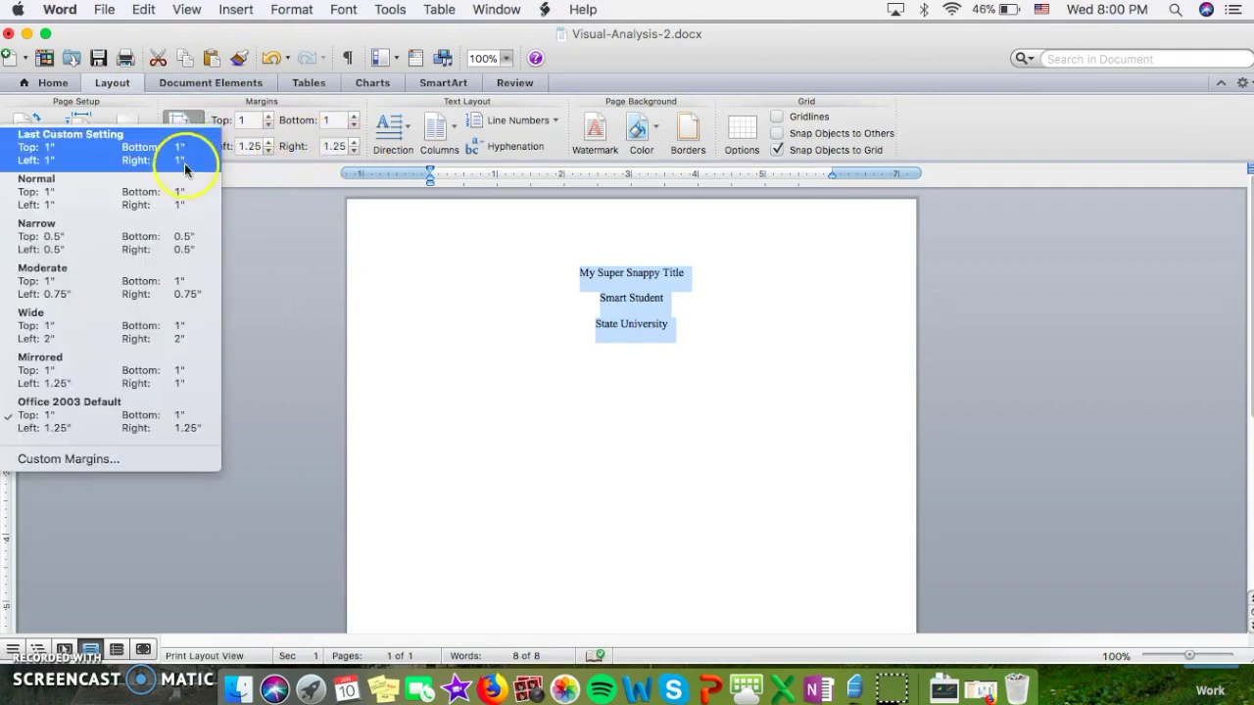
click(182, 209)
- Add blank lines above the title block so it sits lower on page 1
click(580, 275)
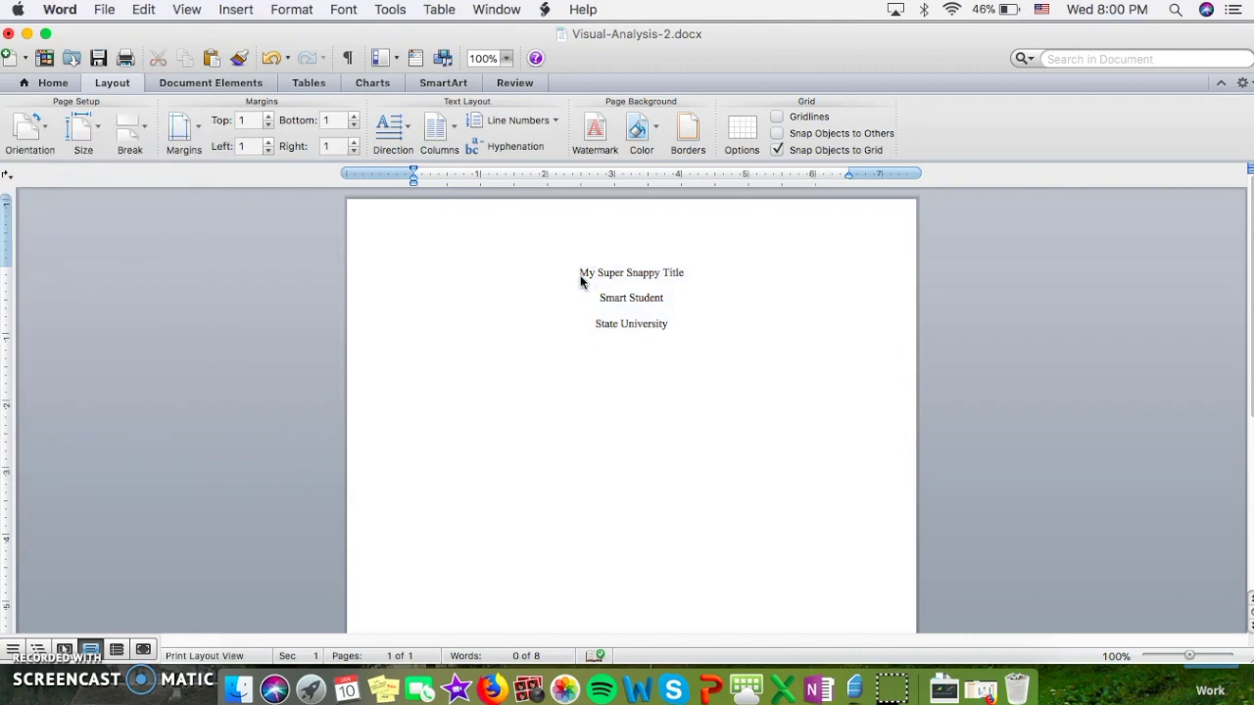
key(Return)
key(Return)
key(Return)
key(Return)
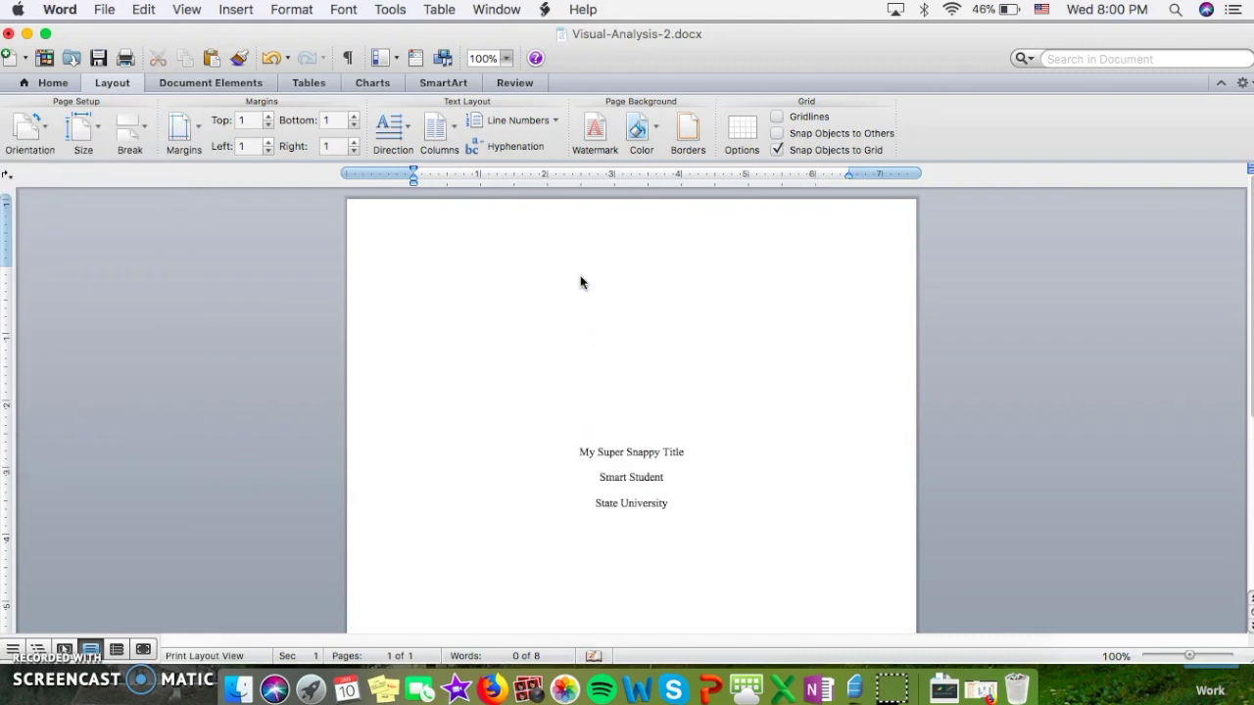
key(Return)
scroll(580, 282, down, 3)
key(BackSpace)
key(BackSpace)
key(Return)
key(Return)
key(Return)
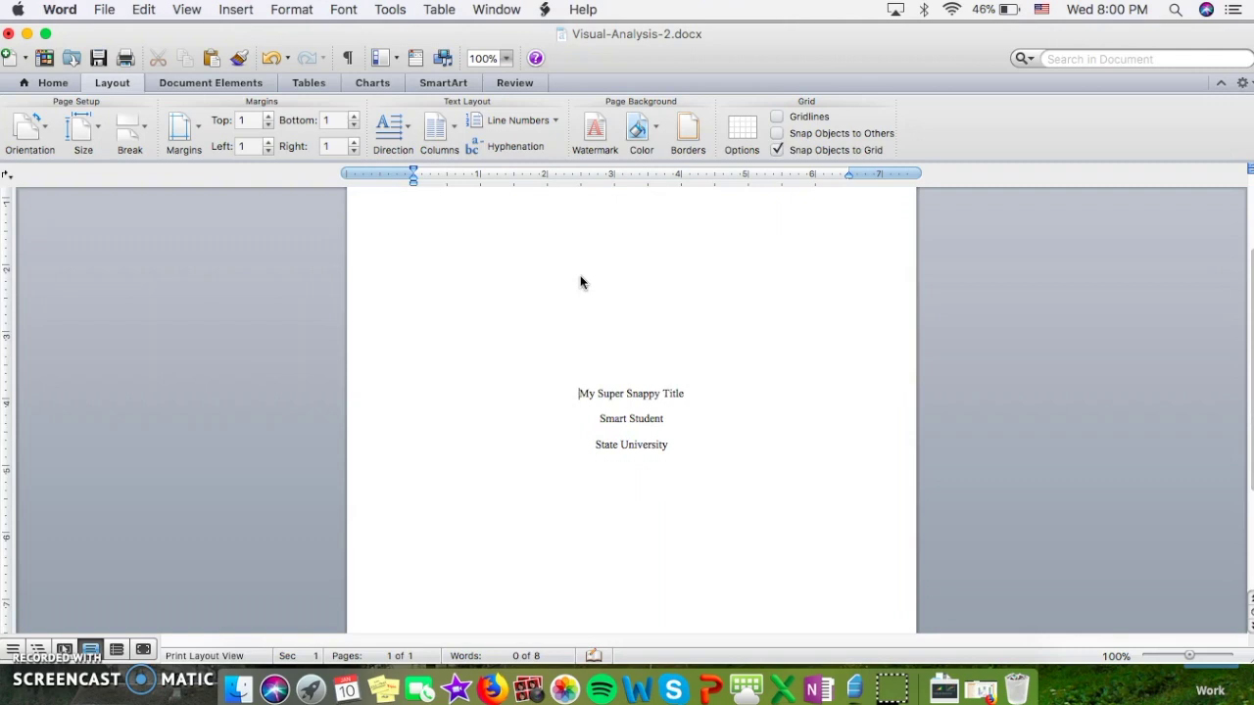
key(Return)
key(Return)
key(Return)
scroll(580, 282, down, 3)
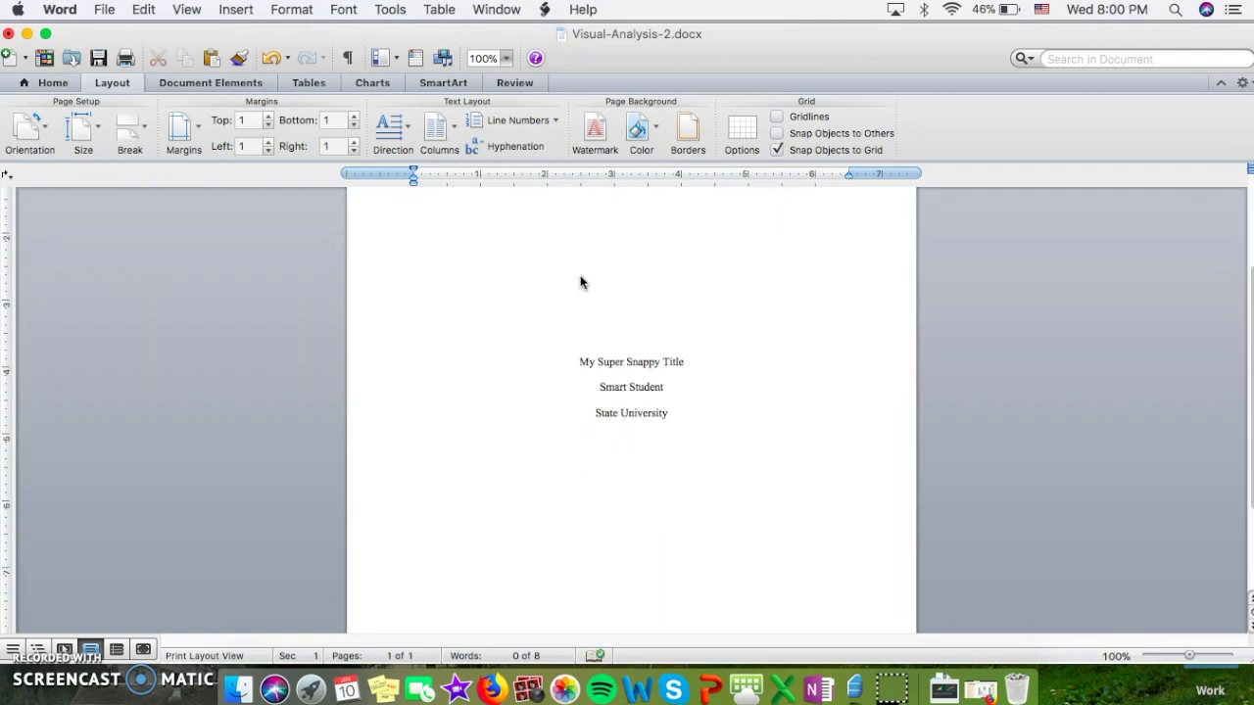
click(599, 411)
click(670, 414)
key(Return)
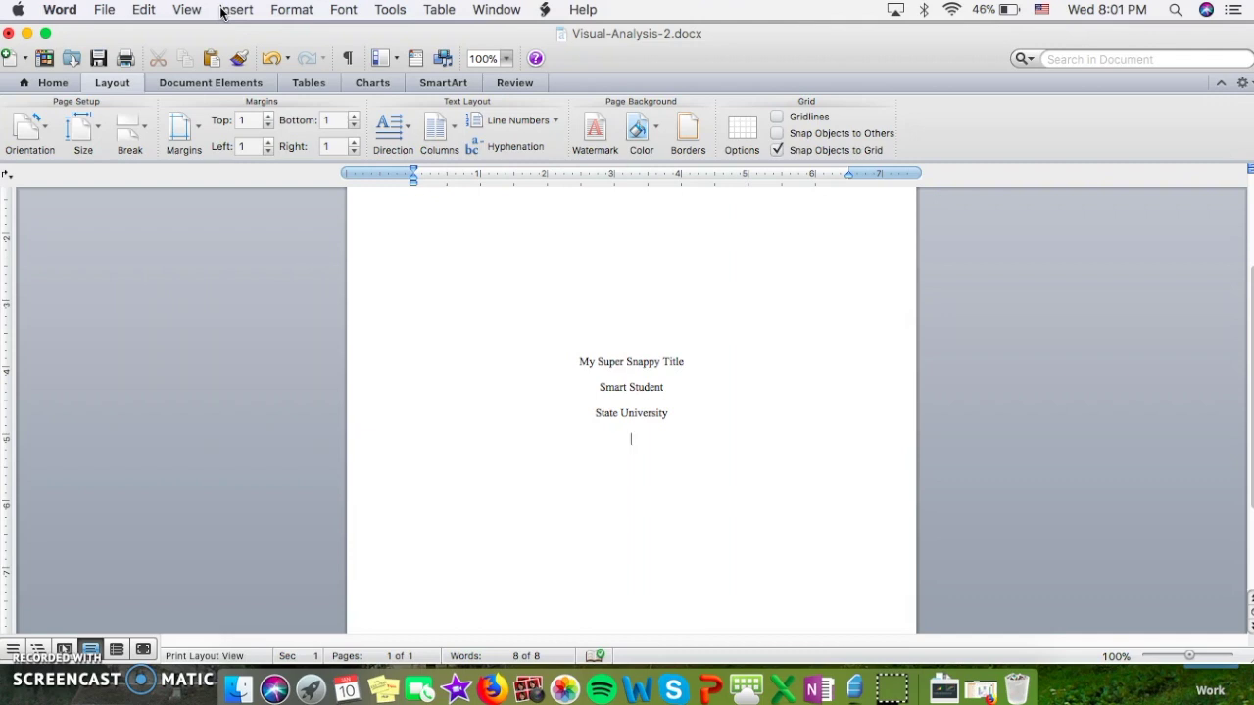
- Start page 2 with a centered 'Abstract' heading and a left-aligned line beneath it
click(220, 10)
mouse_move(247, 32)
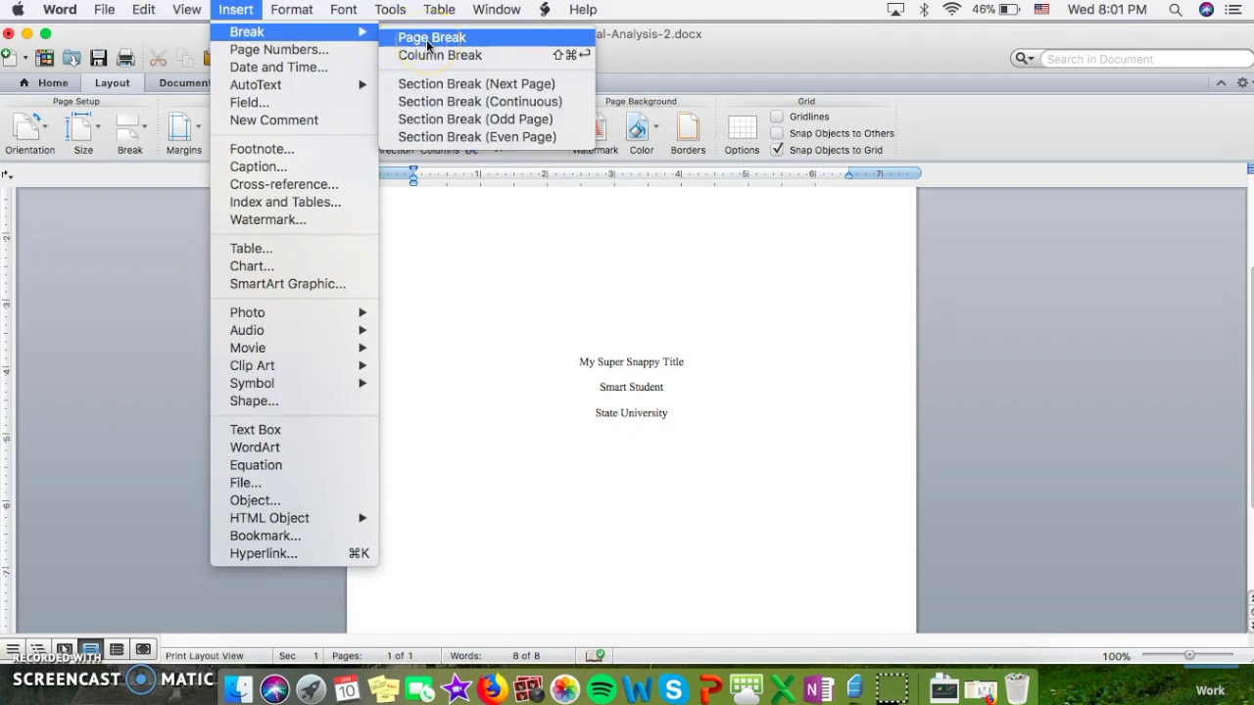
click(427, 41)
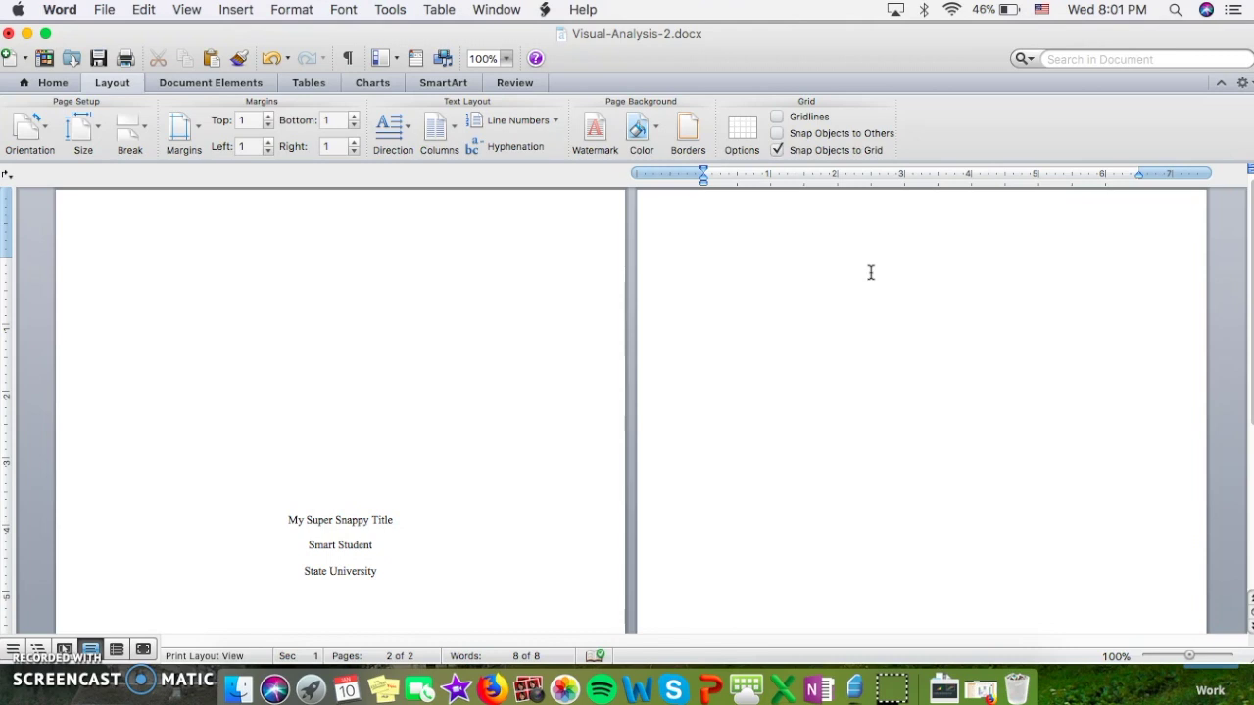
text(Abstract)
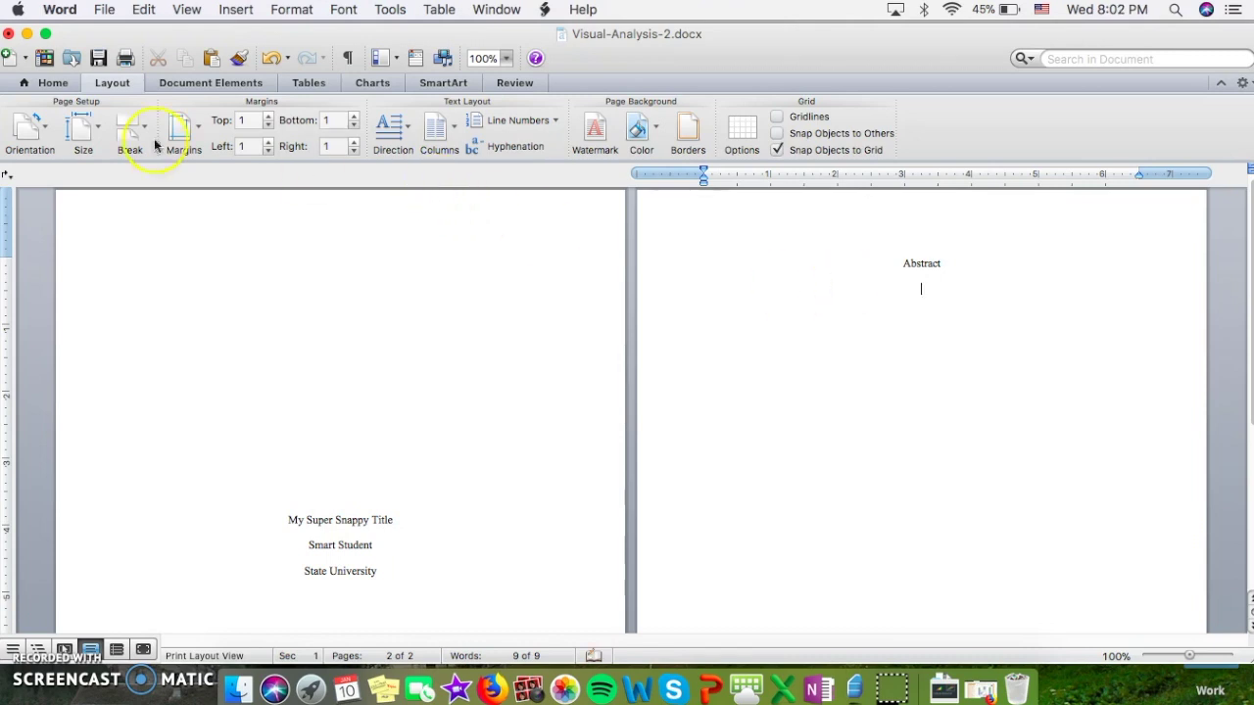
click(54, 85)
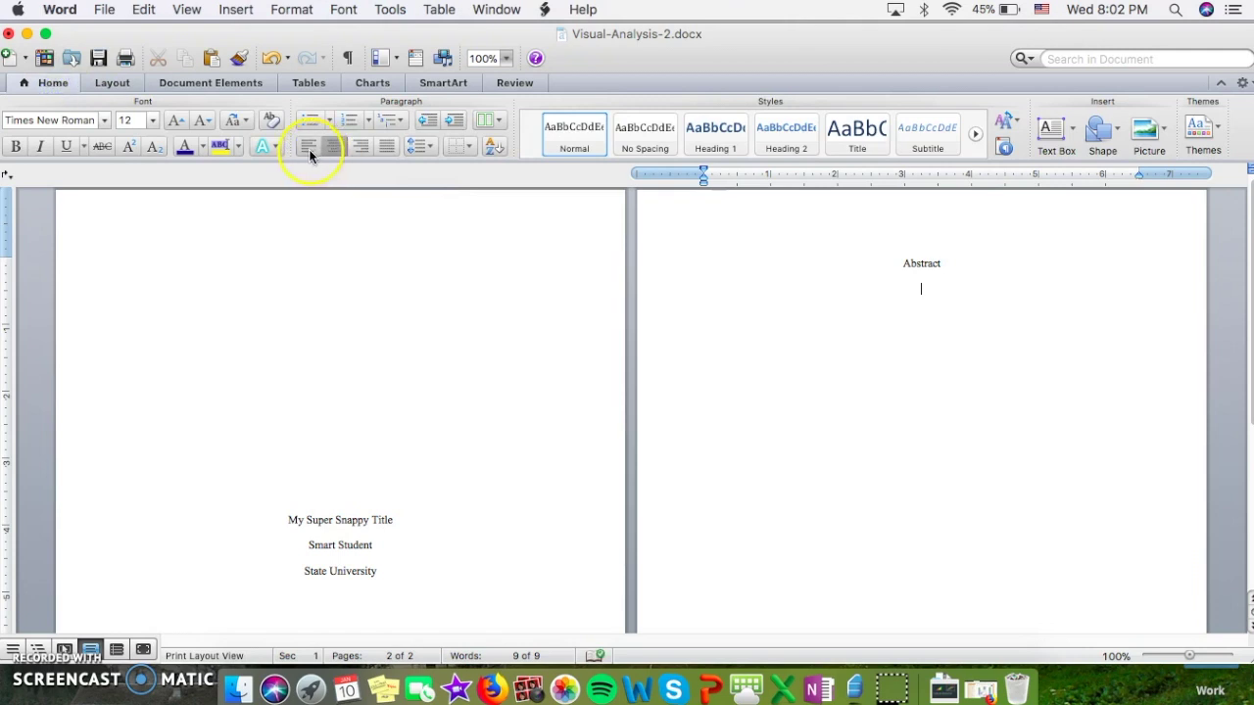
click(308, 149)
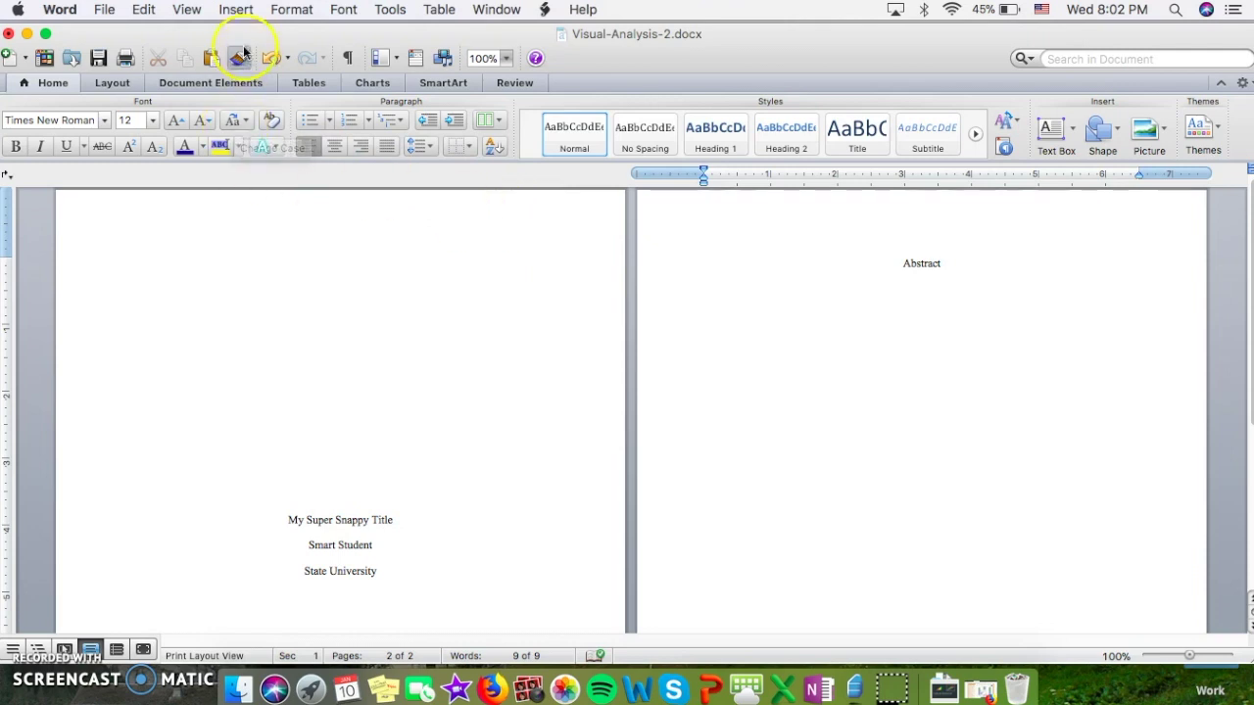
- Insert page numbers in the header, positioned top of page, right-aligned
click(236, 8)
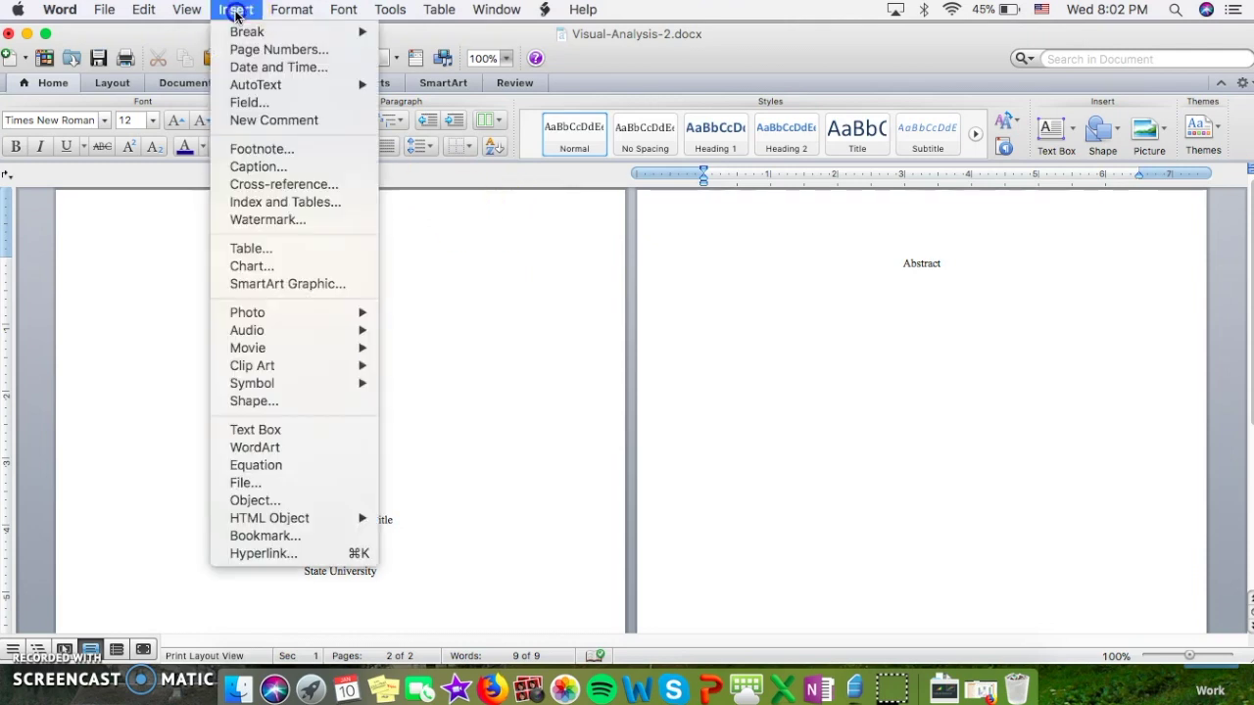
click(274, 50)
click(597, 319)
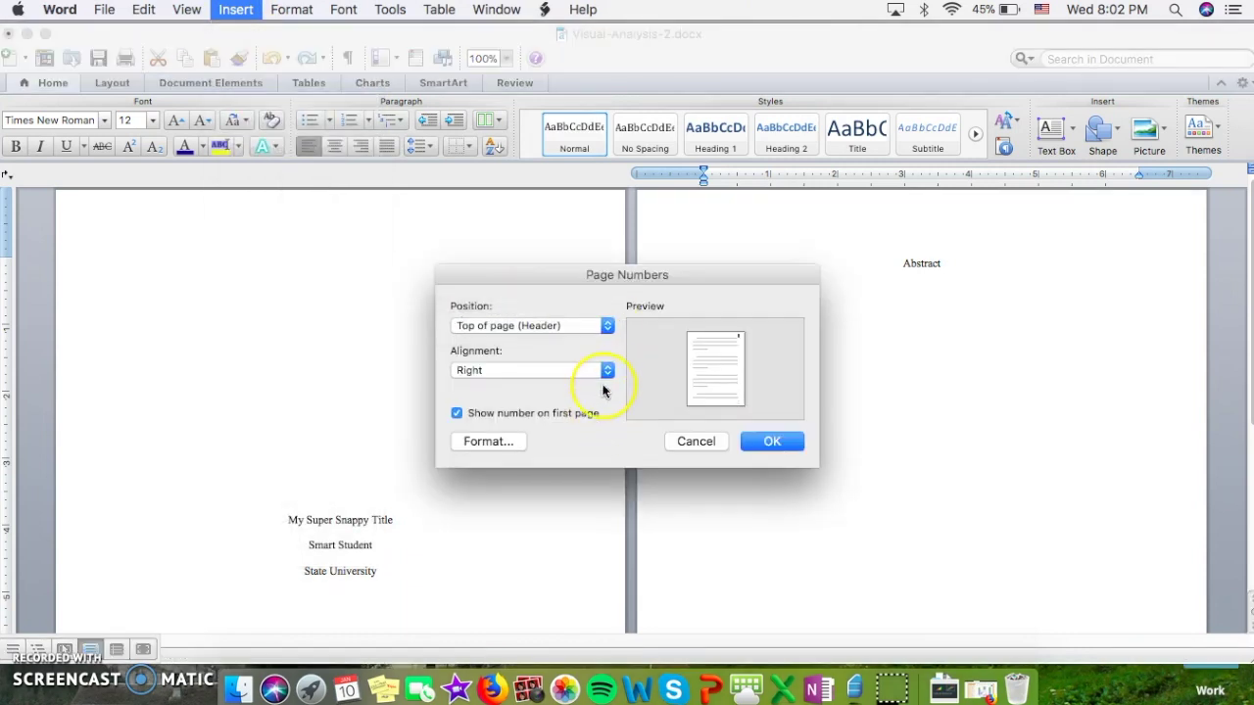
click(770, 442)
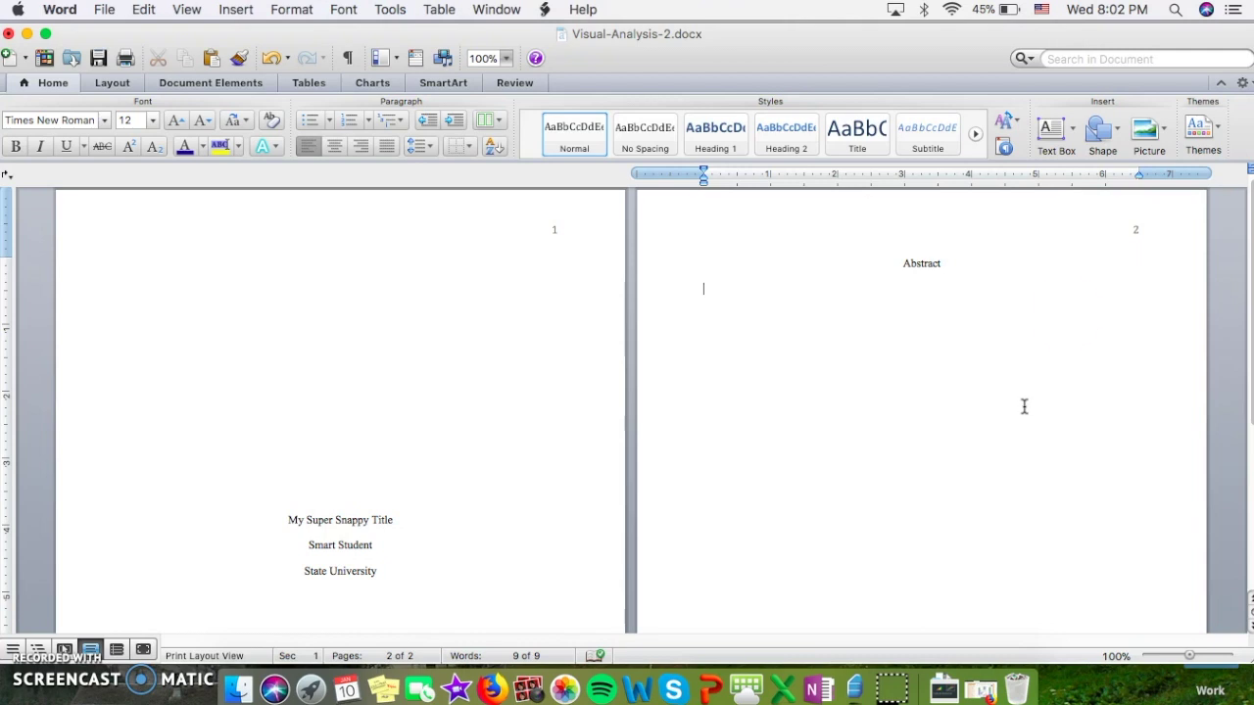
- Type 'MY SUPER SNAPPY TITLE' in the header and set it in Times New Roman
click(1065, 313)
click(1073, 235)
double_click(1083, 227)
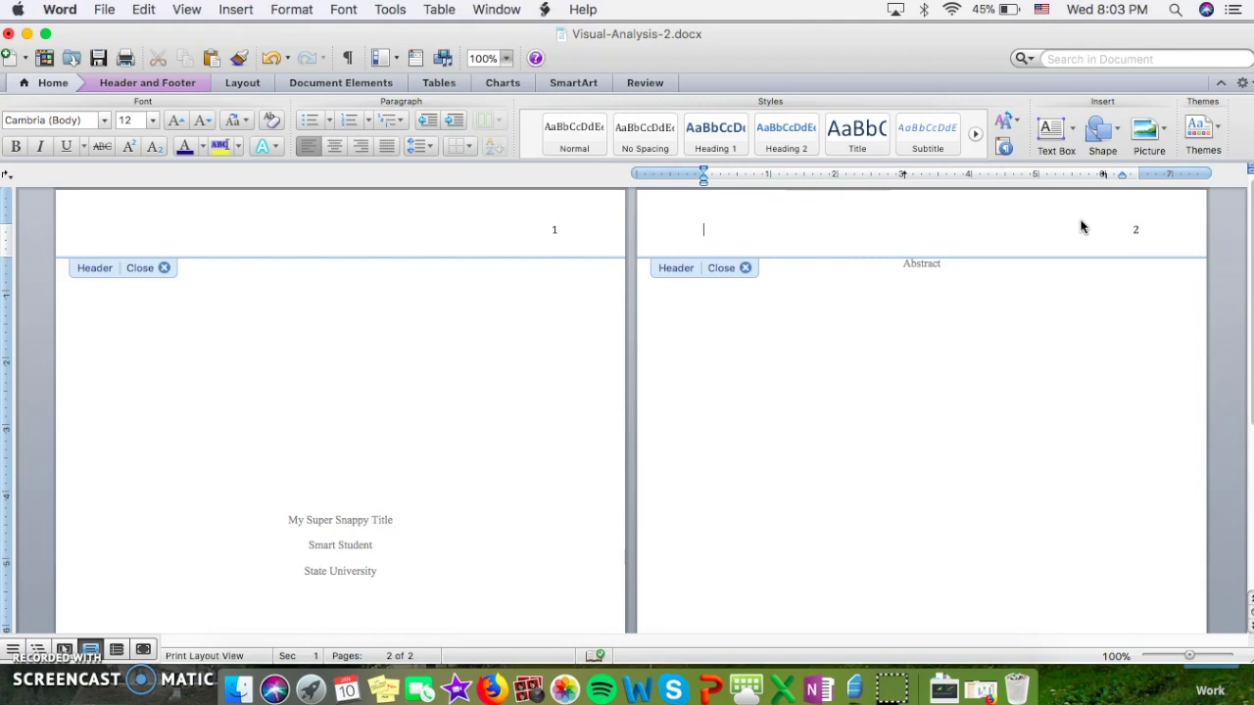
text(MY SUPER SNAPPY TITLE)
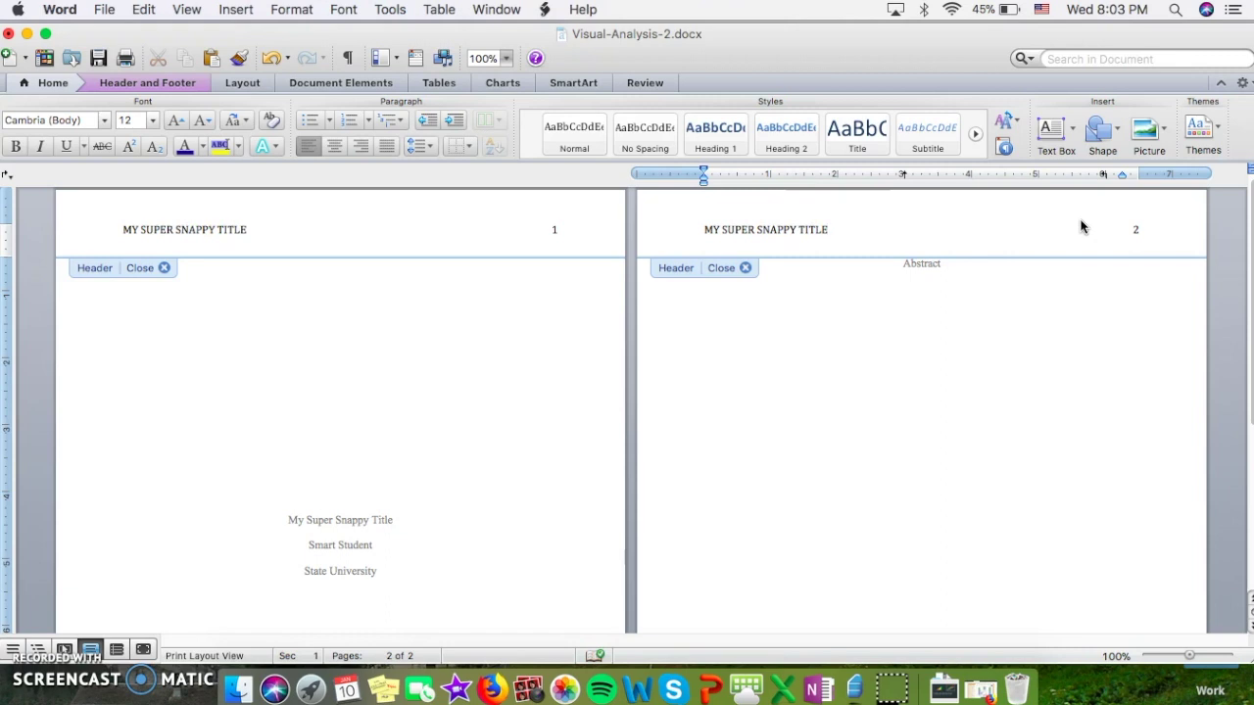
key(super+a)
click(104, 119)
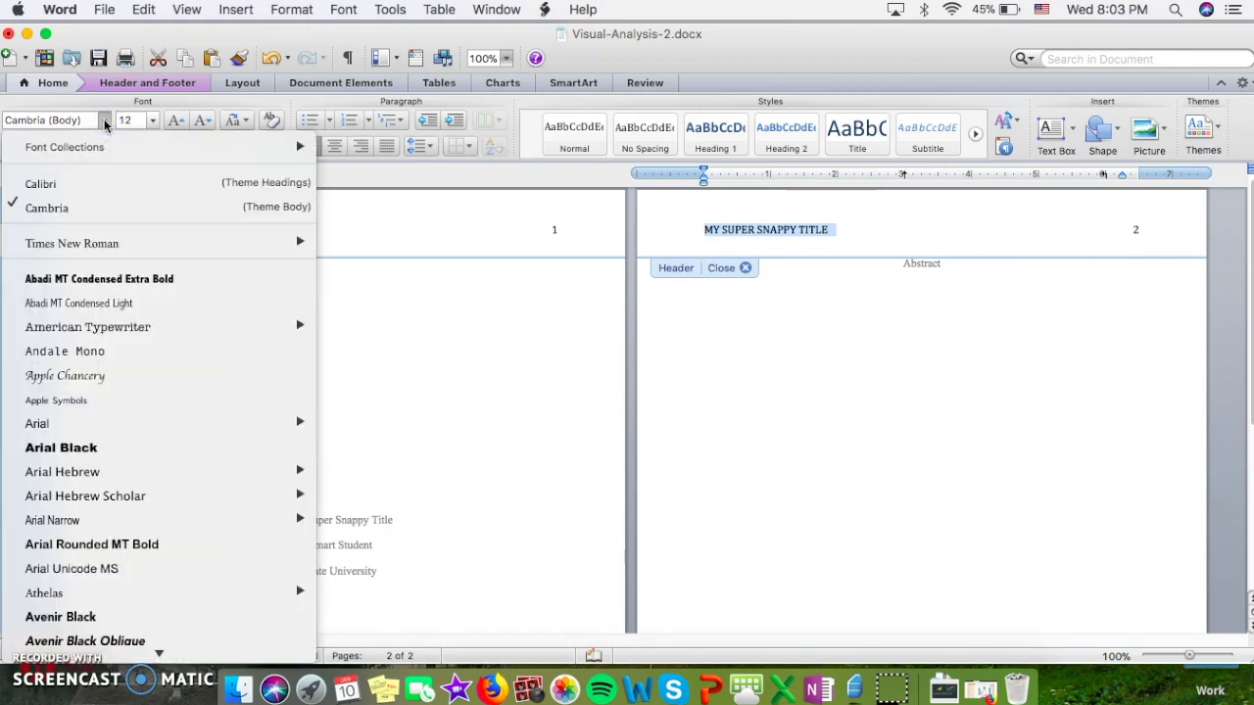
click(98, 243)
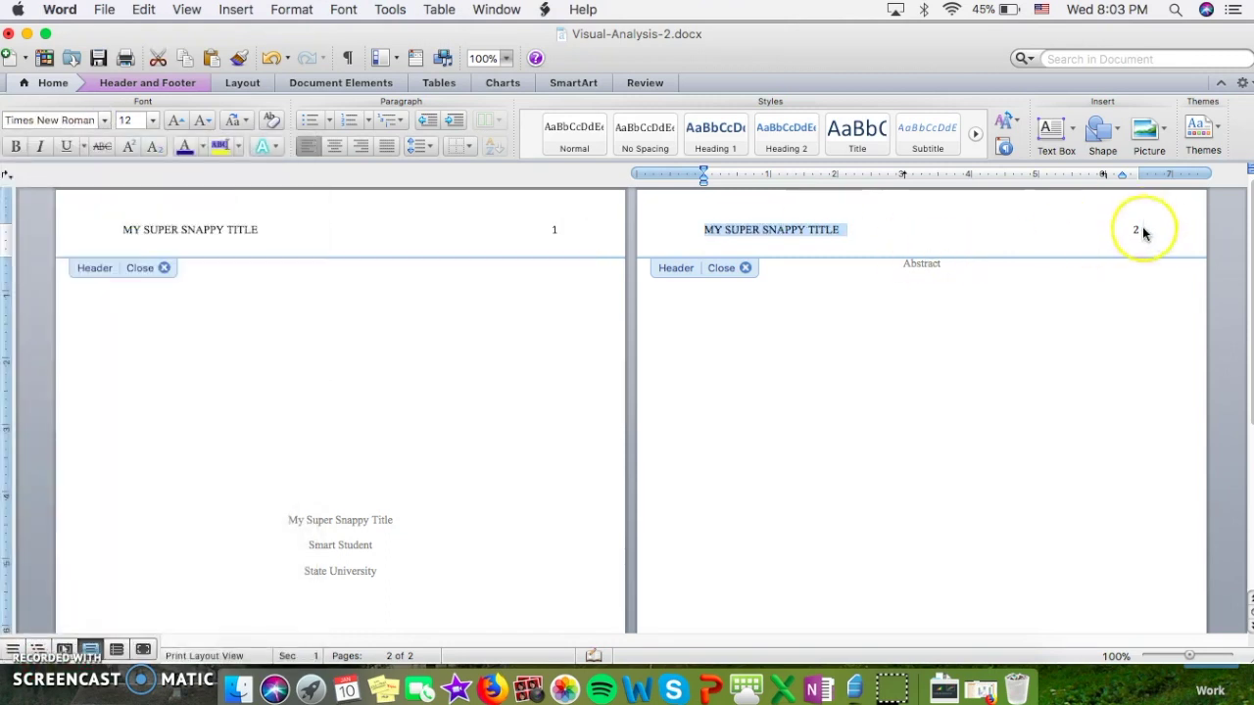
- Change the header page number's font to Times New Roman
click(1136, 231)
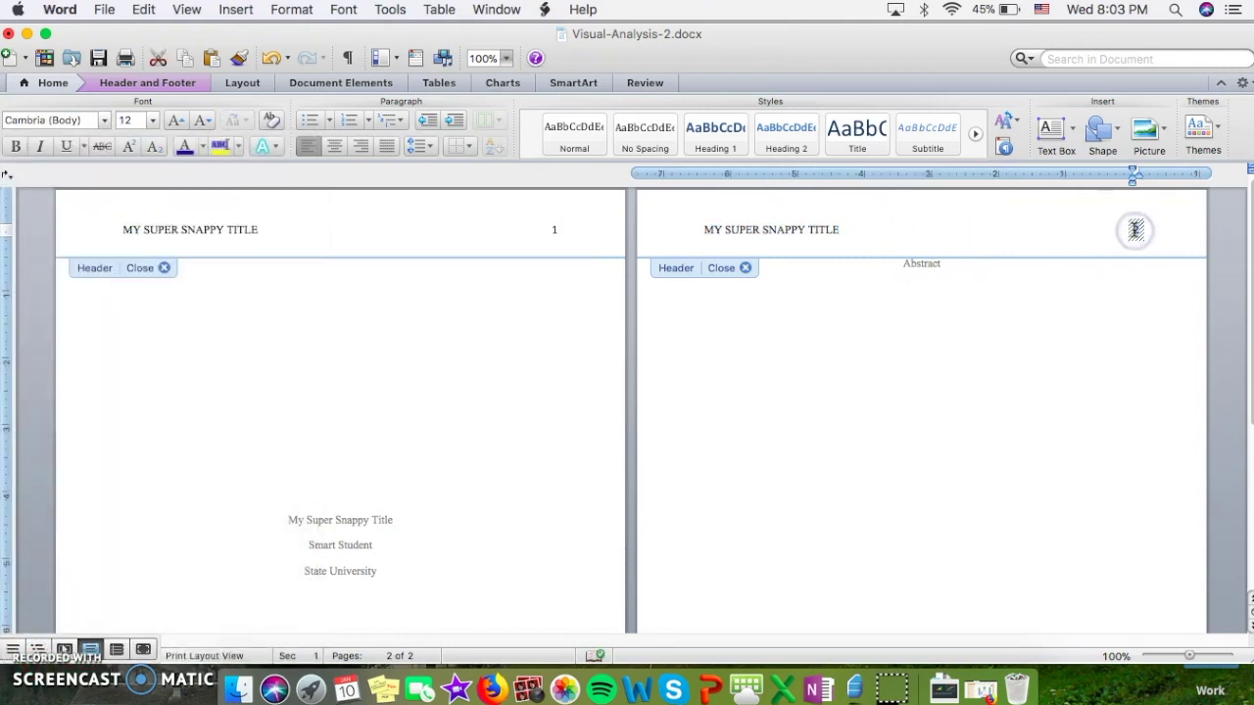
click(110, 120)
click(115, 242)
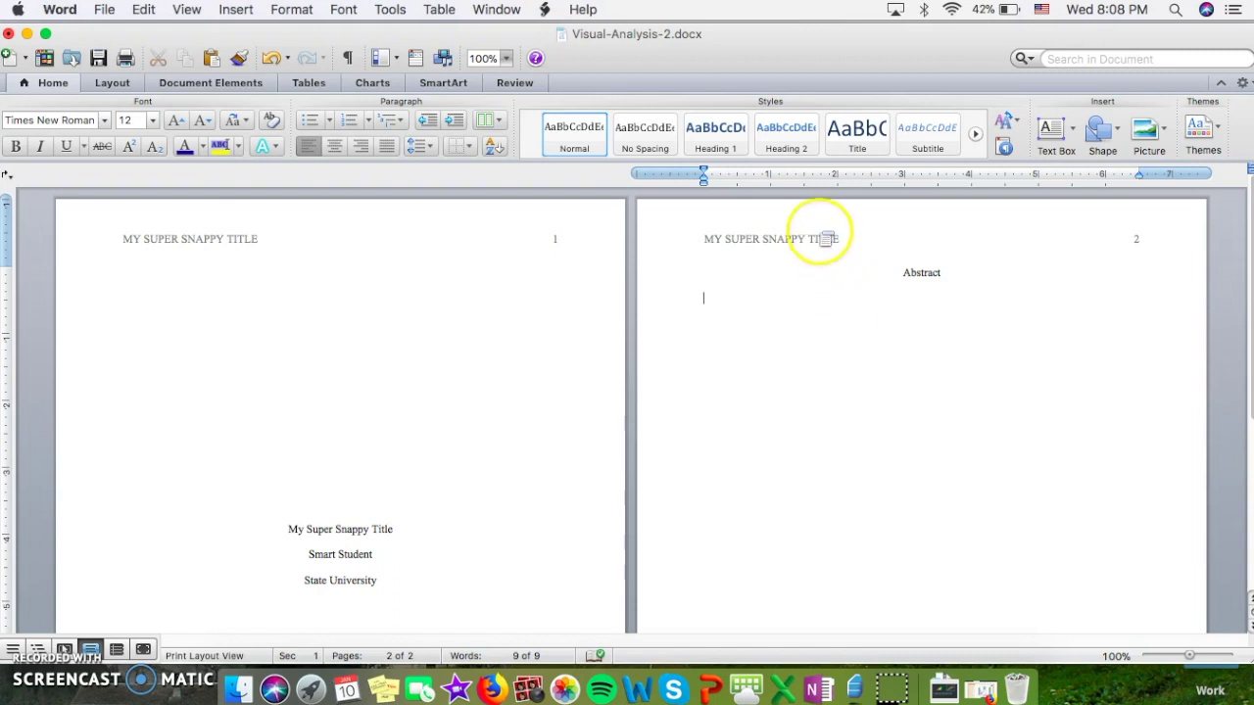
- Enable Different First Page and type 'Running head: MY SUPER SNAPPY TITLE' in page 1's header
triple_click(819, 239)
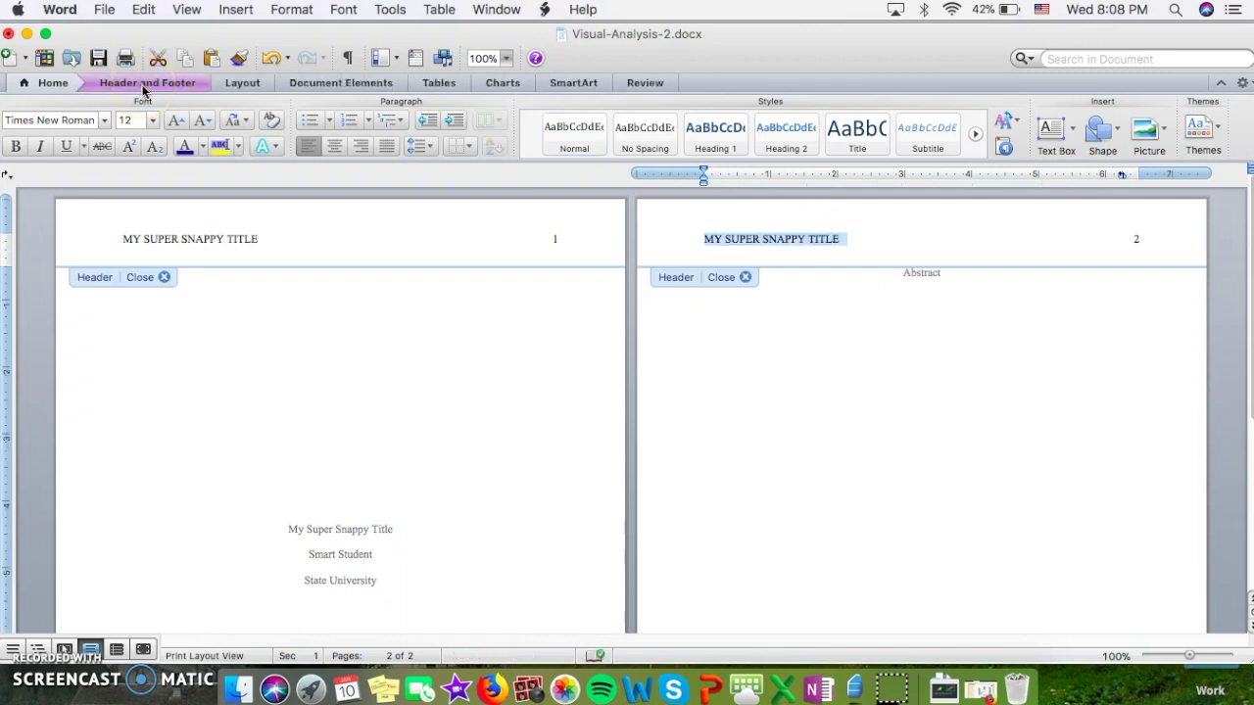
click(143, 84)
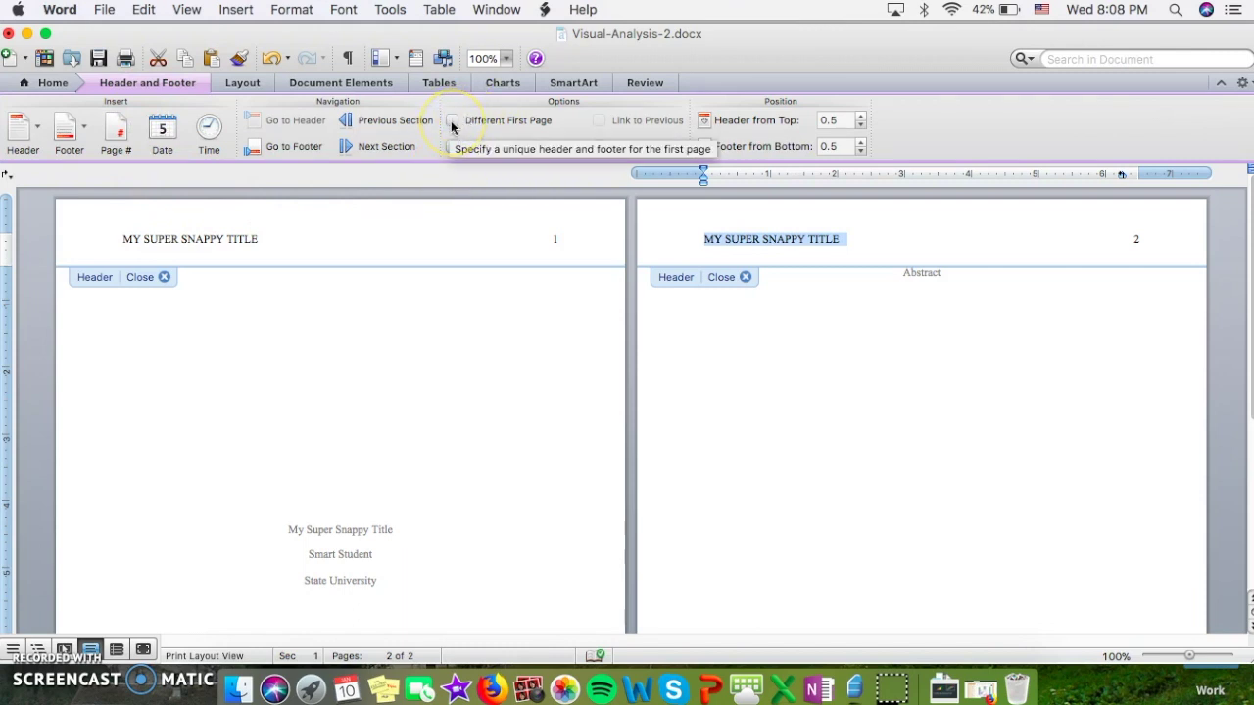
click(452, 120)
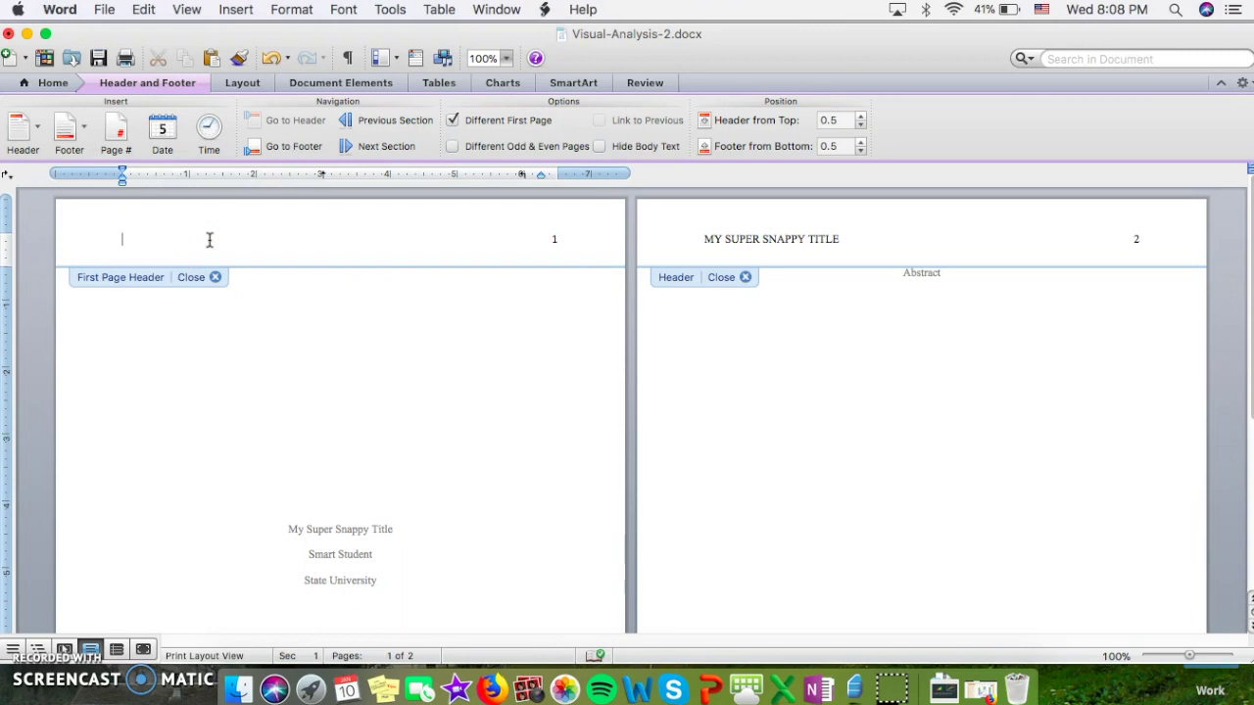
text(Runni)
text(ng head:)
text(MY SUPER SNAPPY TITLE)
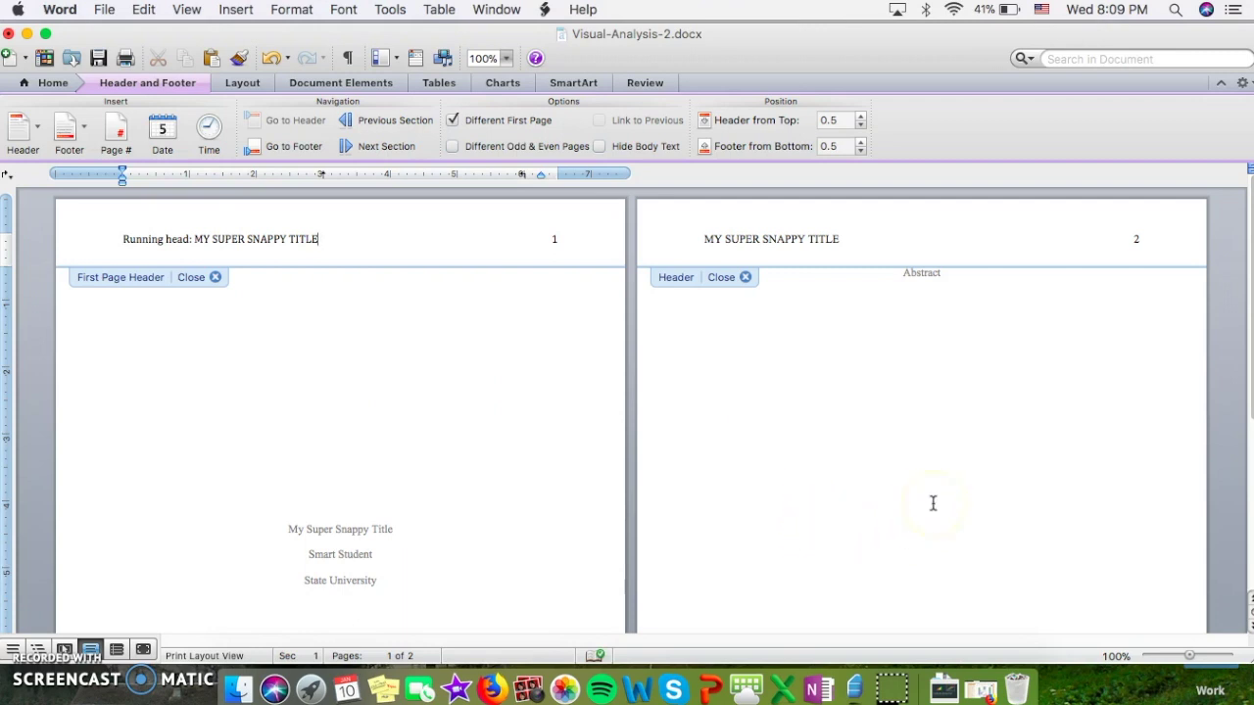
double_click(923, 410)
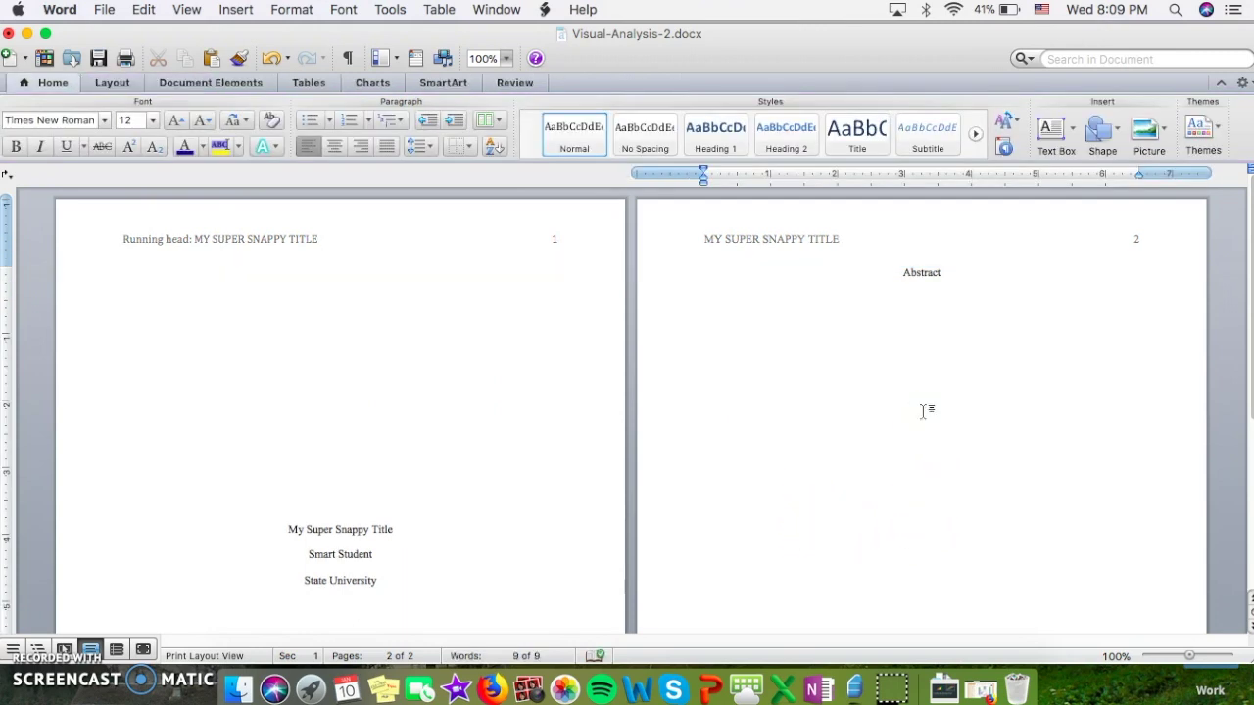
- Insert a page break, center 'My Super Snappy Title' atop page 3, and left-align the line below
click(243, 10)
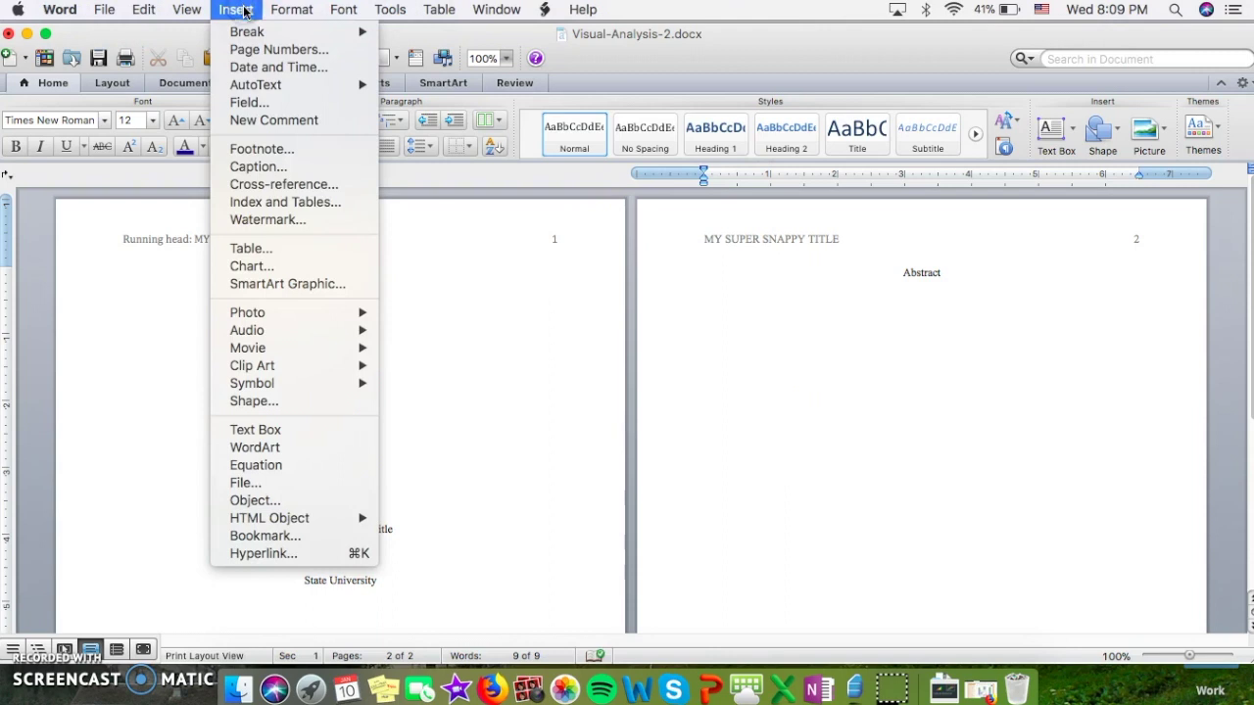
click(416, 37)
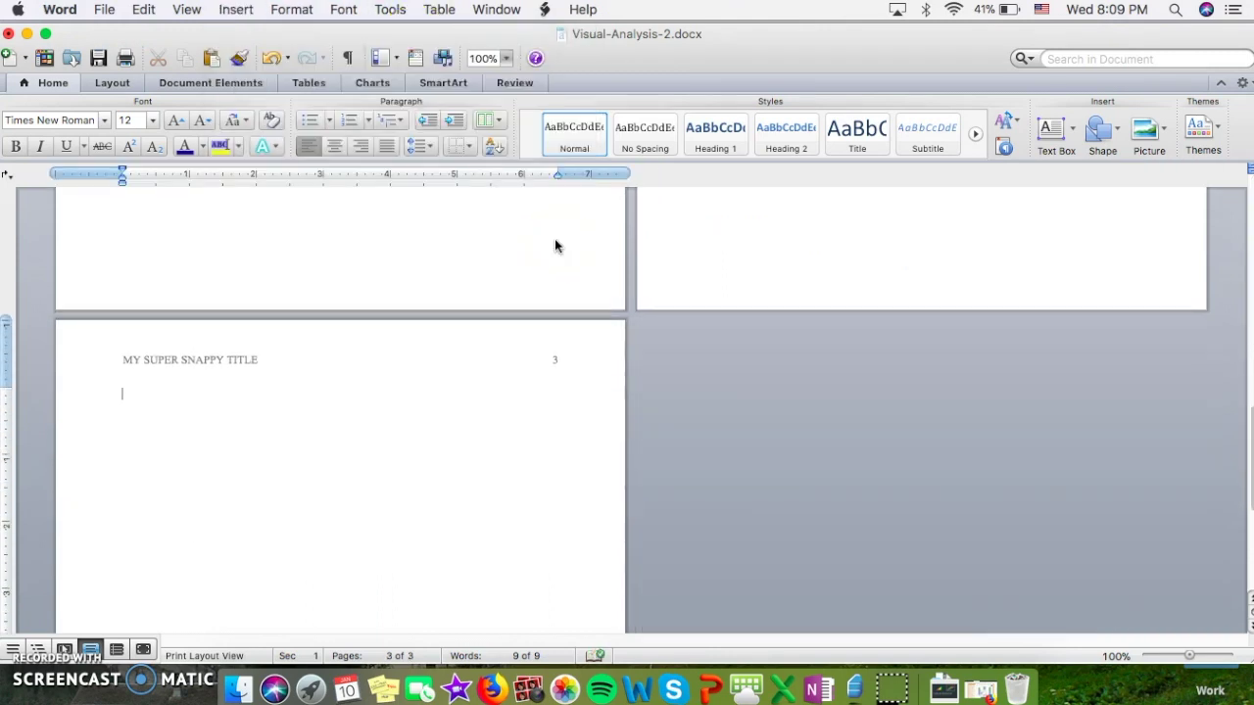
text(MY)
text(y Super)
text(Snappy Title)
key(super+a)
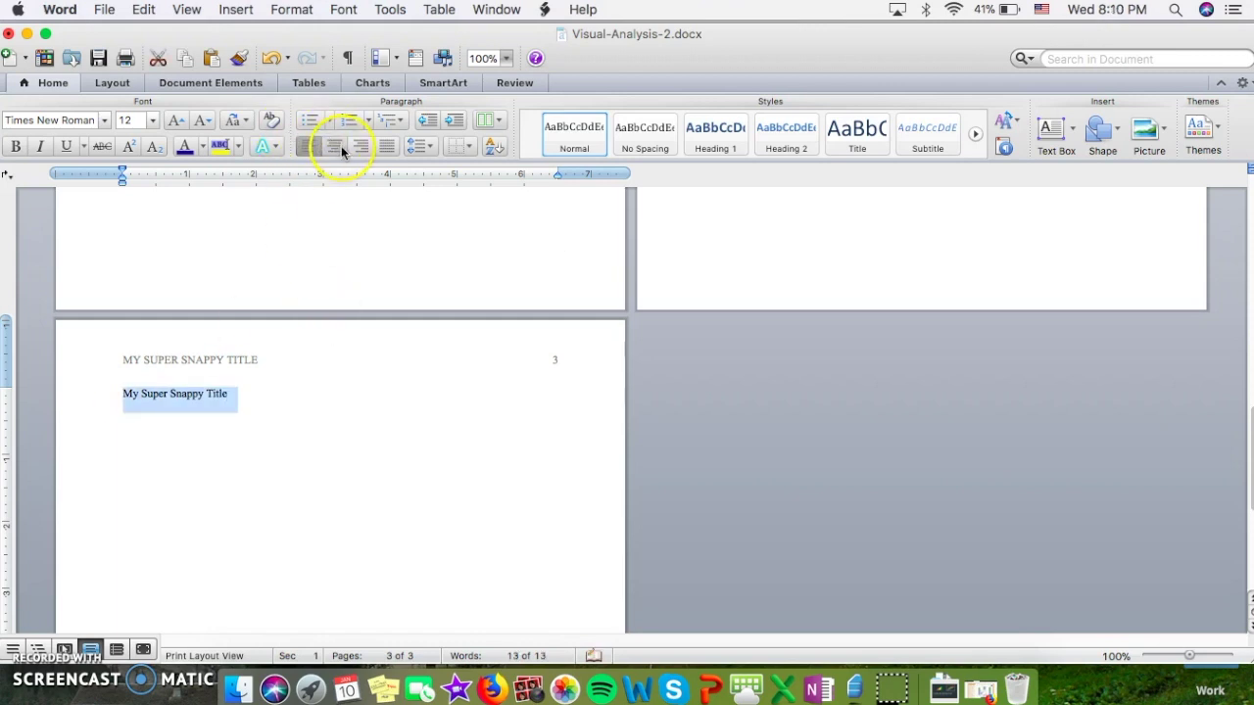
click(342, 150)
click(400, 411)
click(306, 148)
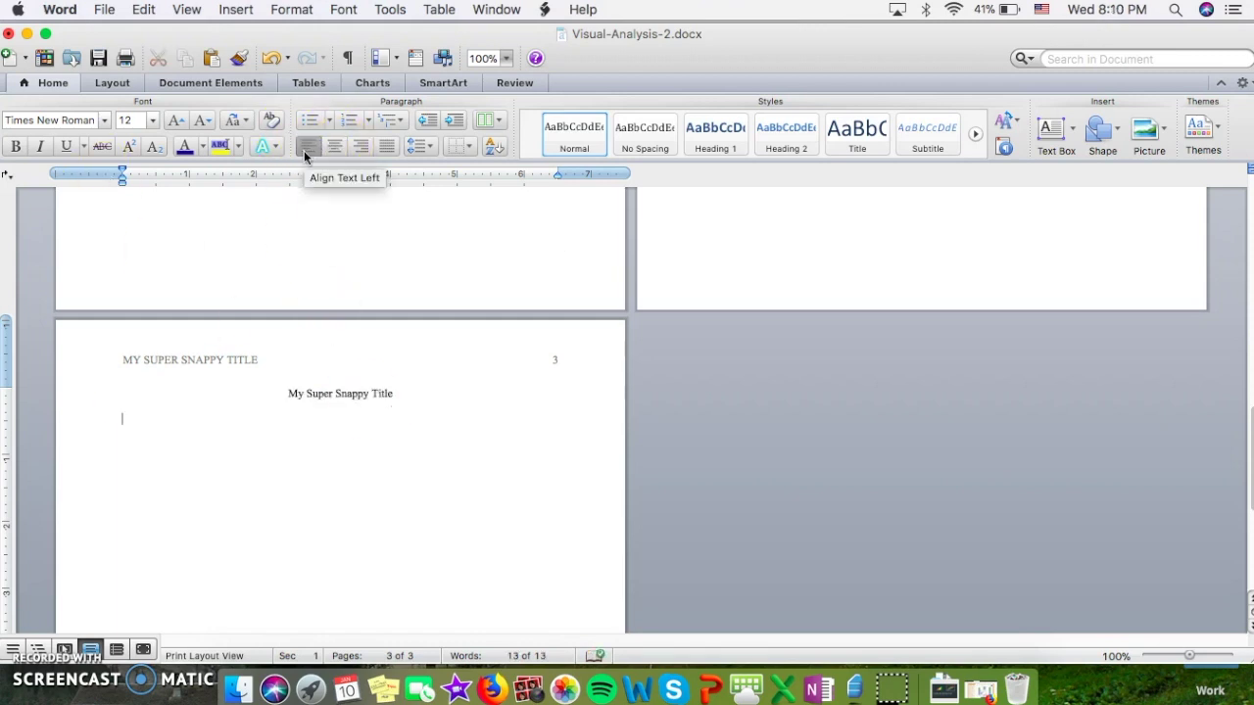